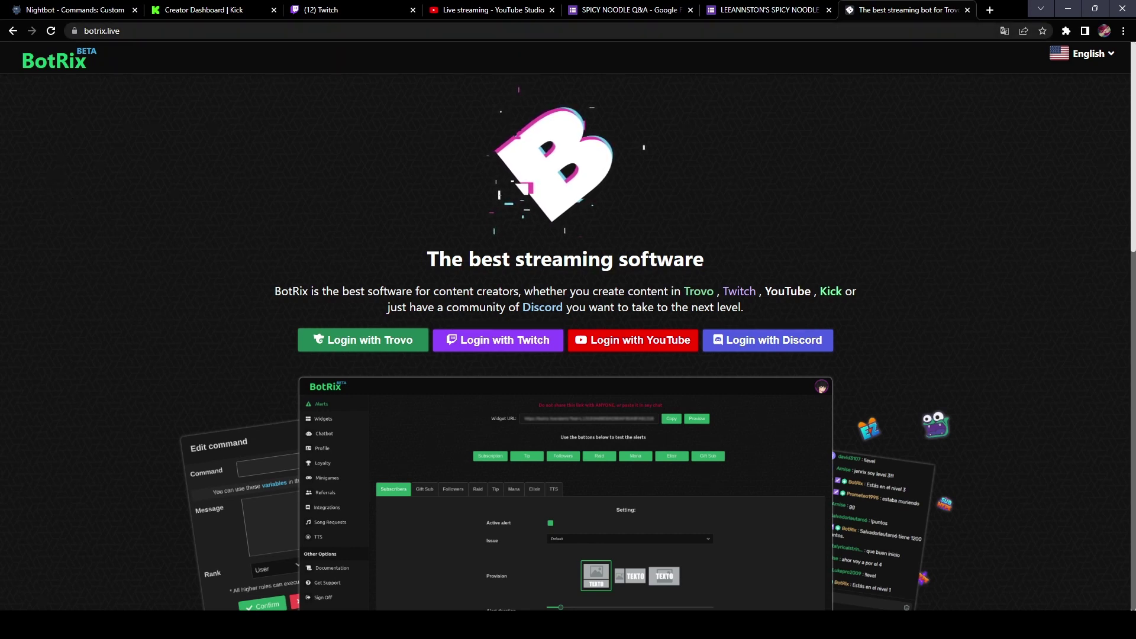
- Choose Login with Discord on botrix.live to reach Discord's authorization page
{"action": "left_click", "coordinate": [109, 30]}
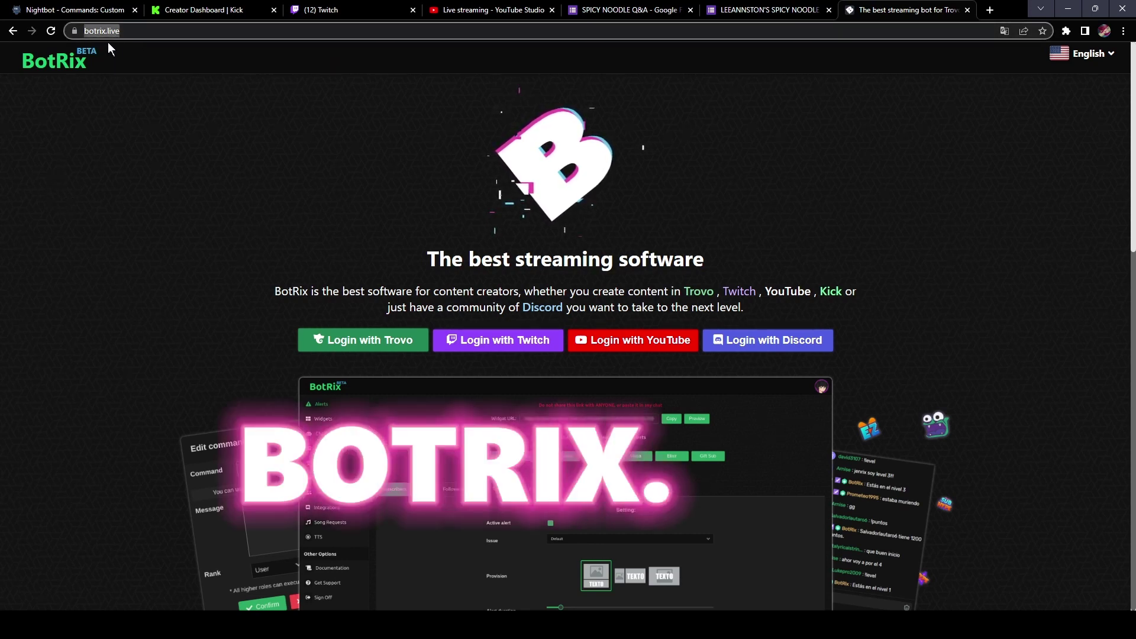
{"action": "left_click", "coordinate": [219, 233]}
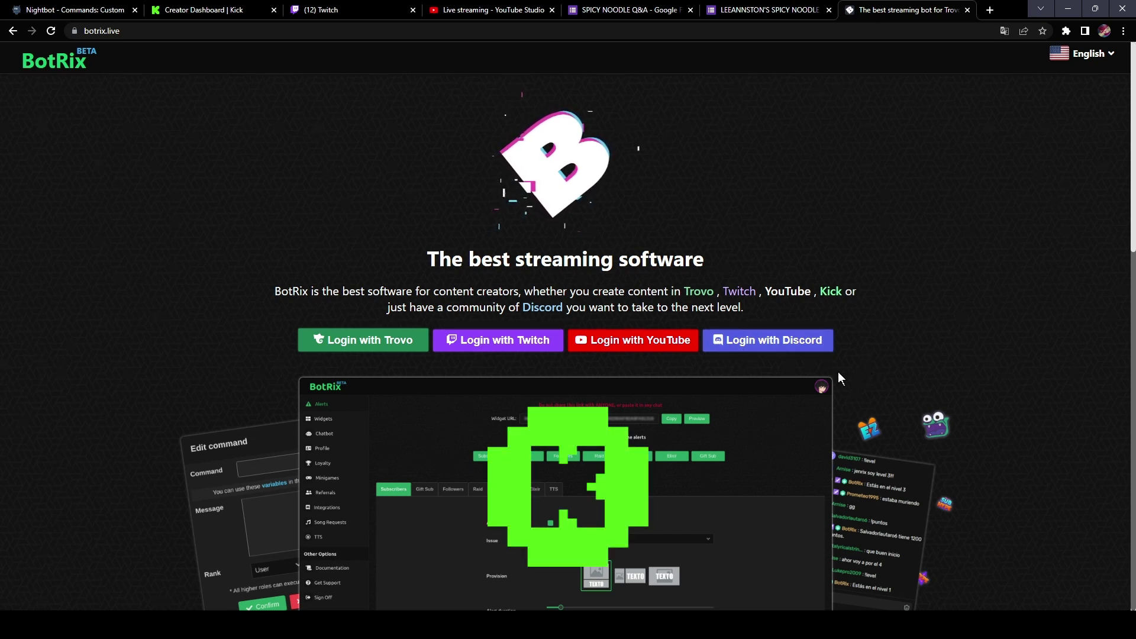
- Authorize BotRix on Discord and set Kick as the profile's main platform
{"action": "left_click", "coordinate": [814, 352]}
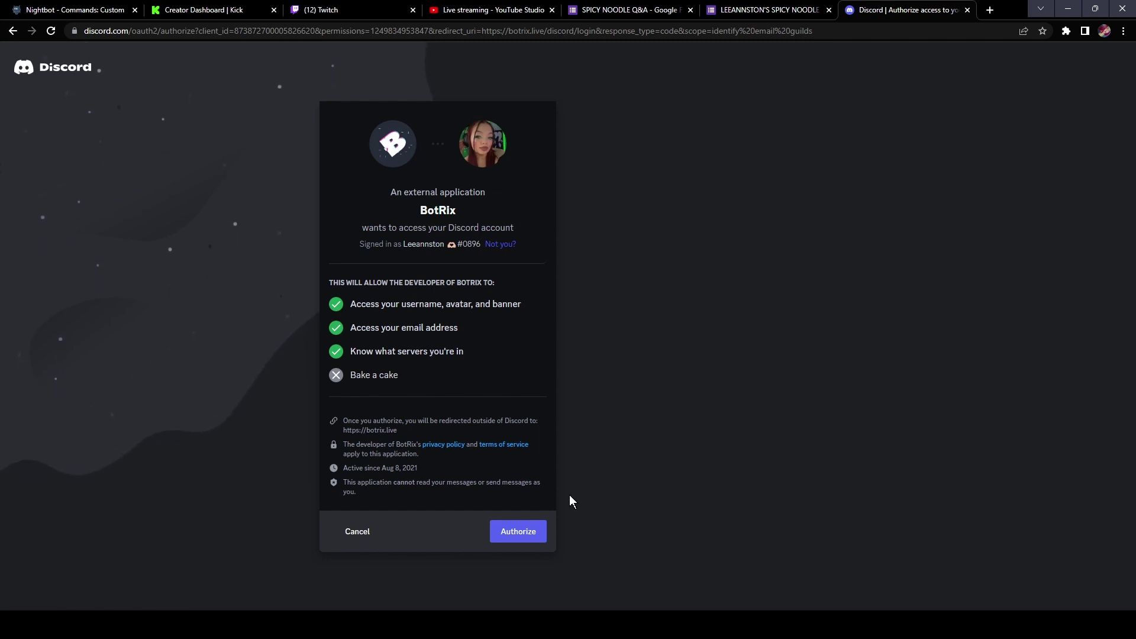
{"action": "left_click", "coordinate": [515, 542]}
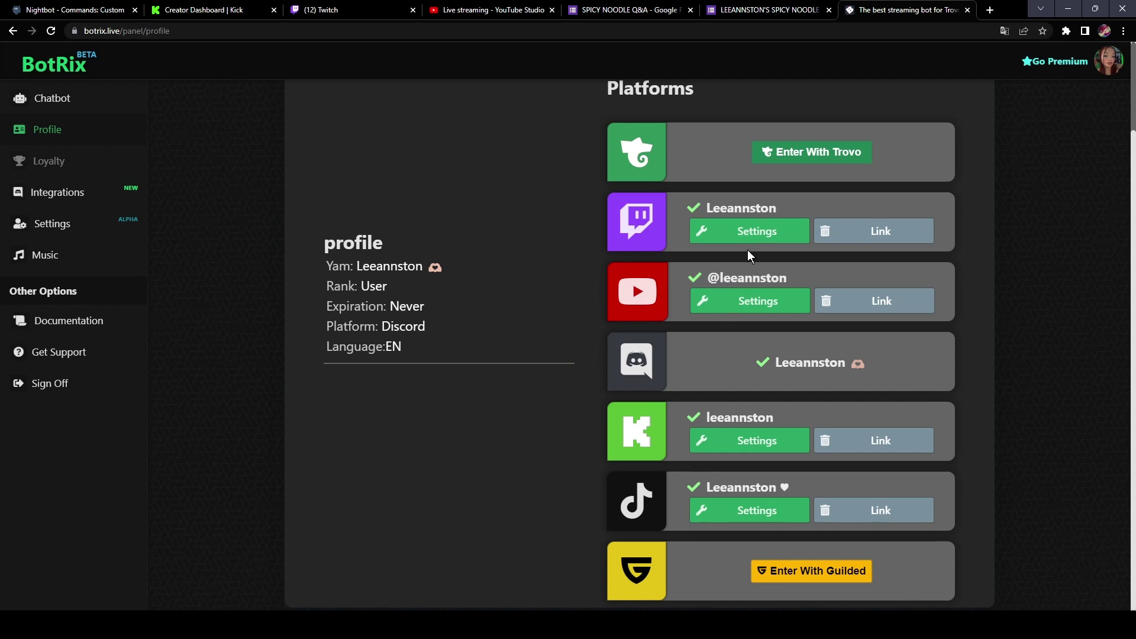
{"action": "left_click", "coordinate": [740, 449]}
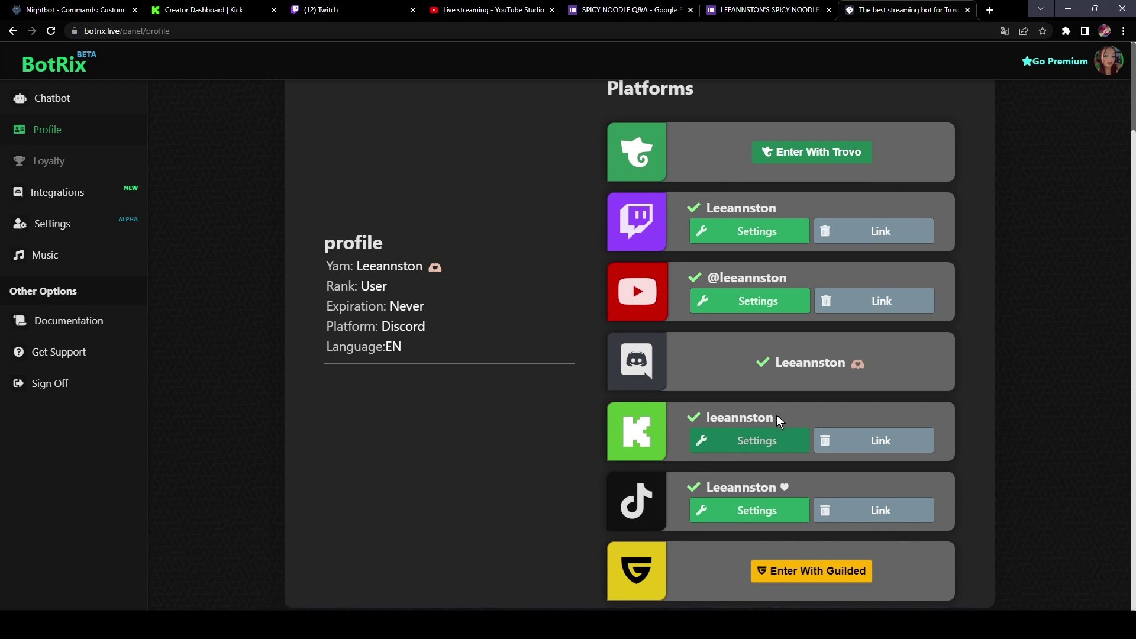
{"action": "left_click", "coordinate": [758, 437]}
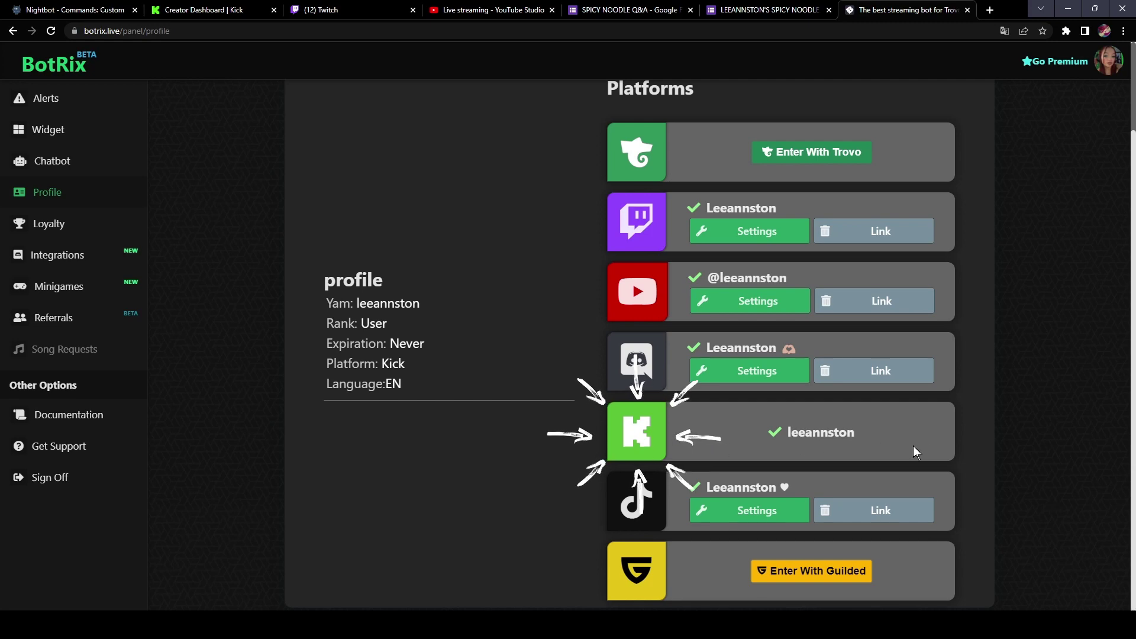
- Reload the profile and view the Chatbot Modules: chat alerts, level and points on, voice messages off
{"action": "left_click", "coordinate": [66, 194]}
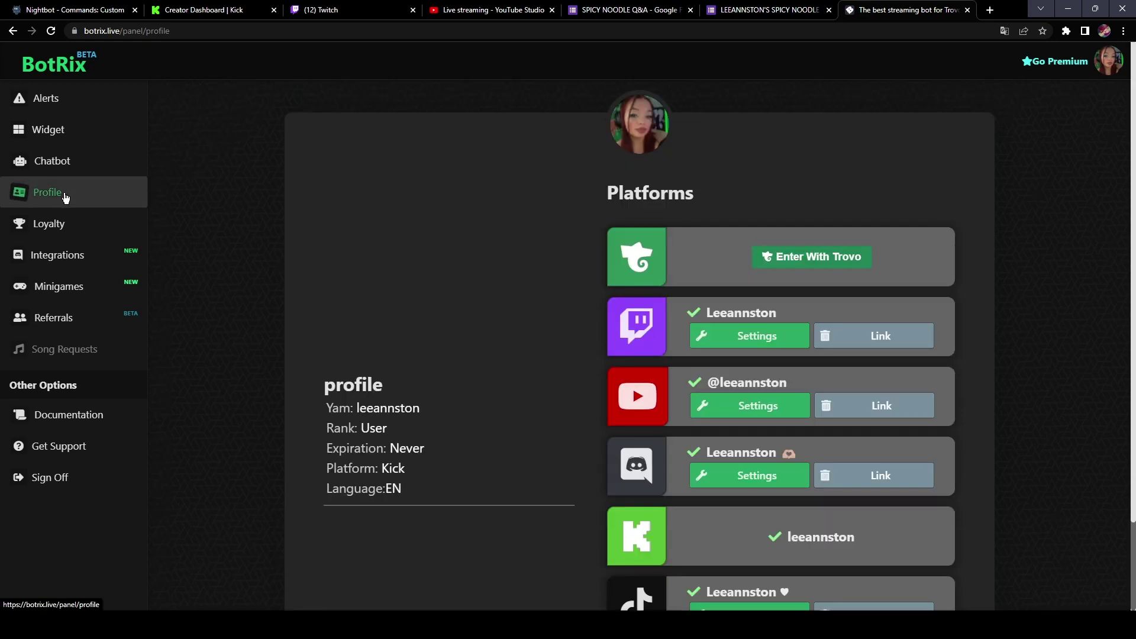
{"action": "left_click", "coordinate": [68, 160]}
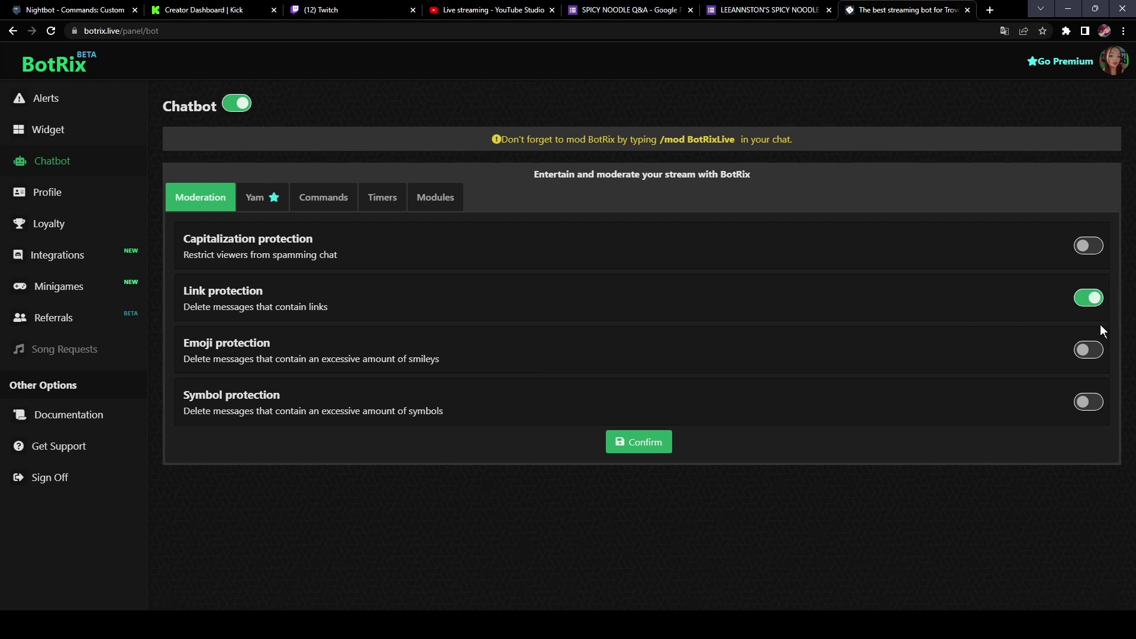
{"action": "left_click", "coordinate": [442, 203]}
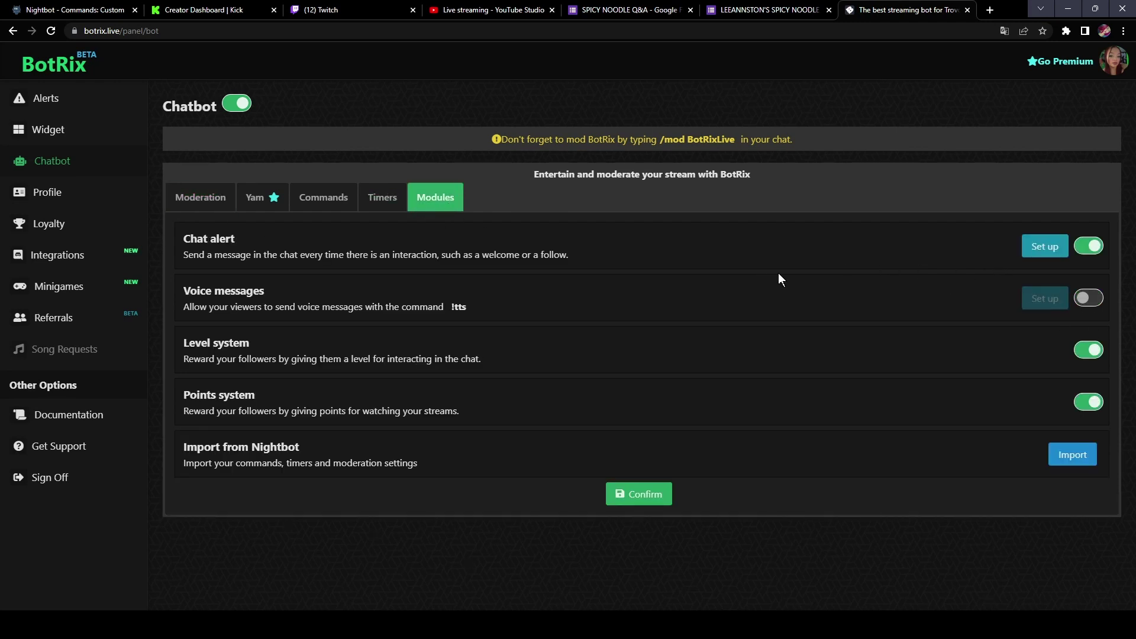
{"action": "left_click", "coordinate": [1039, 249]}
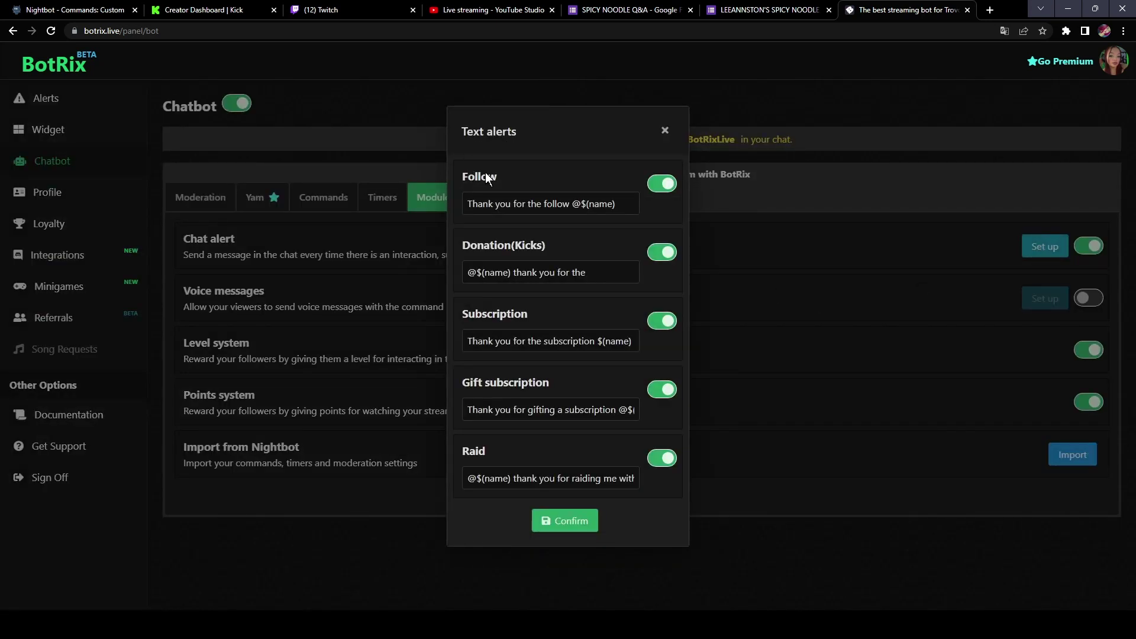
{"action": "left_click", "coordinate": [470, 200]}
{"action": "left_click", "coordinate": [504, 271]}
{"action": "left_click", "coordinate": [562, 305]}
{"action": "left_click", "coordinate": [473, 476]}
{"action": "key", "text": "Escape"}
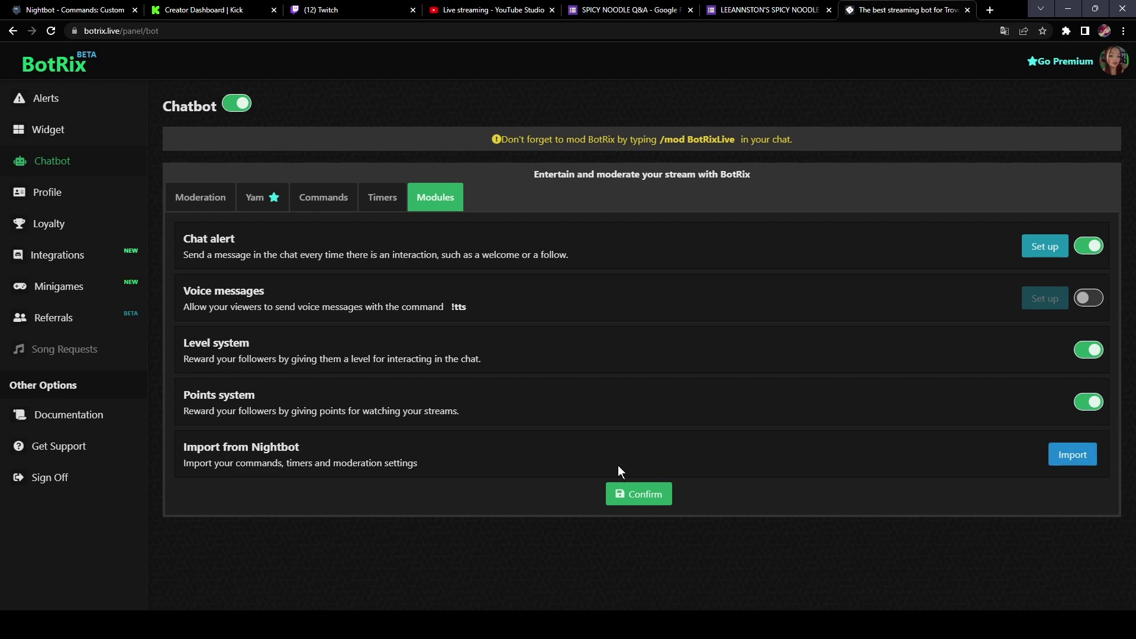
{"action": "left_click", "coordinate": [112, 8]}
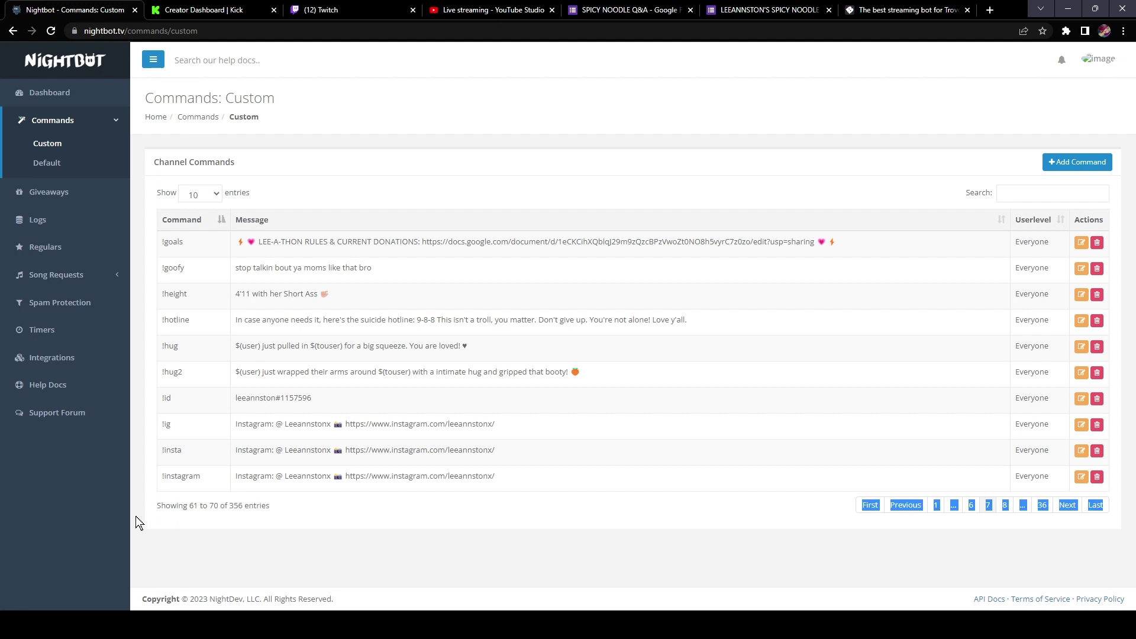
{"action": "key", "text": "ctrl+shift+Tab"}
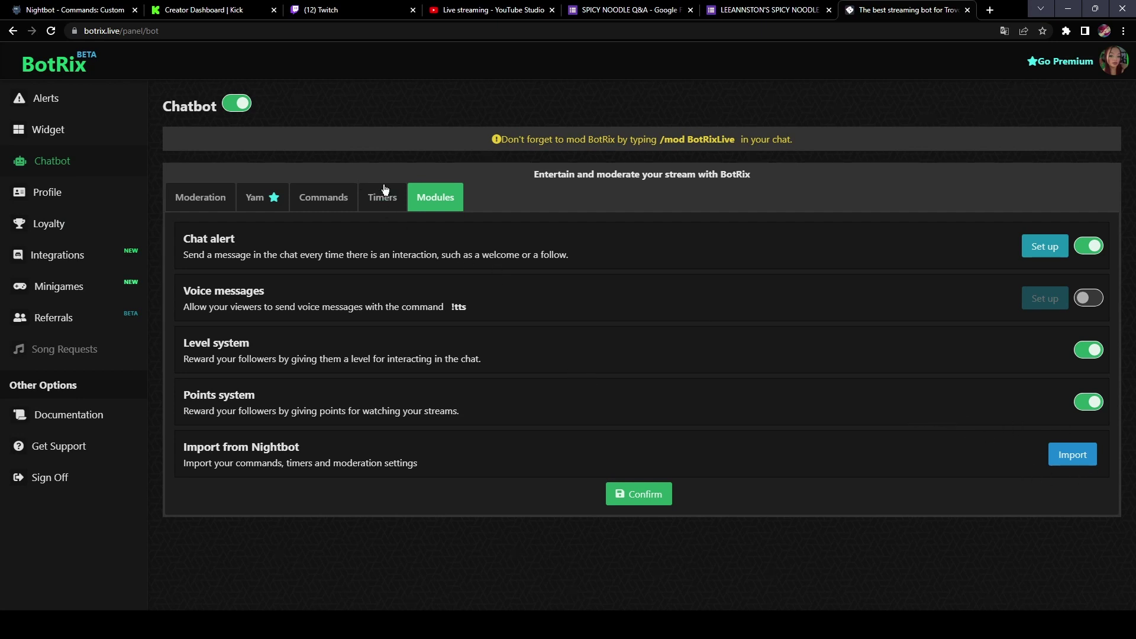
- Copy the Suicide Hotline message from Nightbot into a new BotRix timer
{"action": "left_click", "coordinate": [374, 200]}
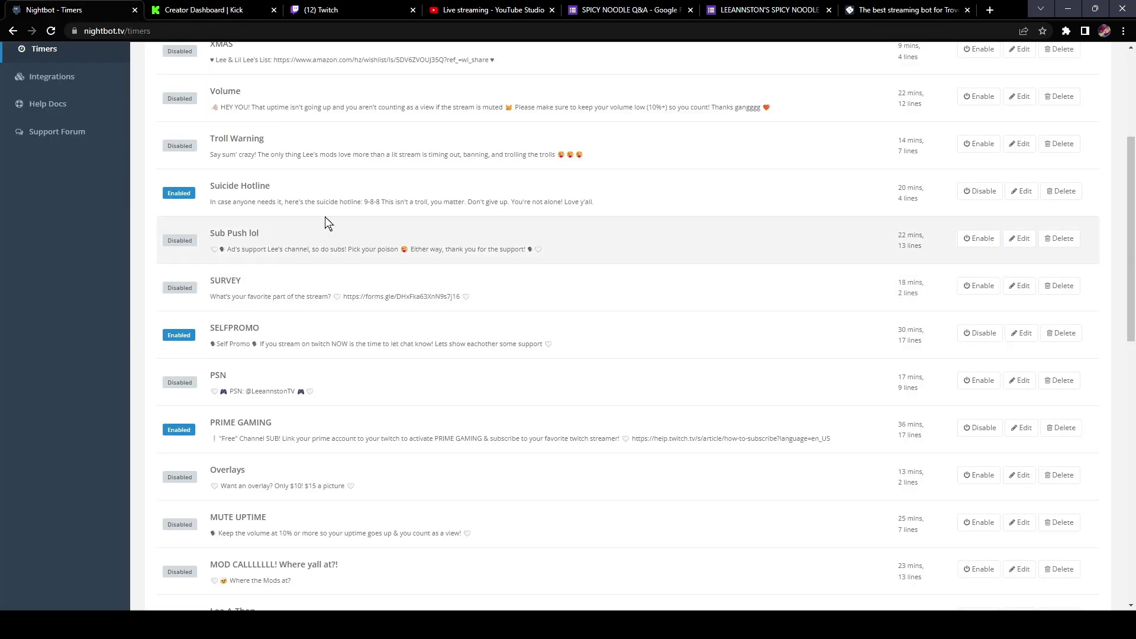
{"action": "left_click_drag", "start_coordinate": [200, 202], "coordinate": [593, 201]}
{"action": "right_click", "coordinate": [541, 203]}
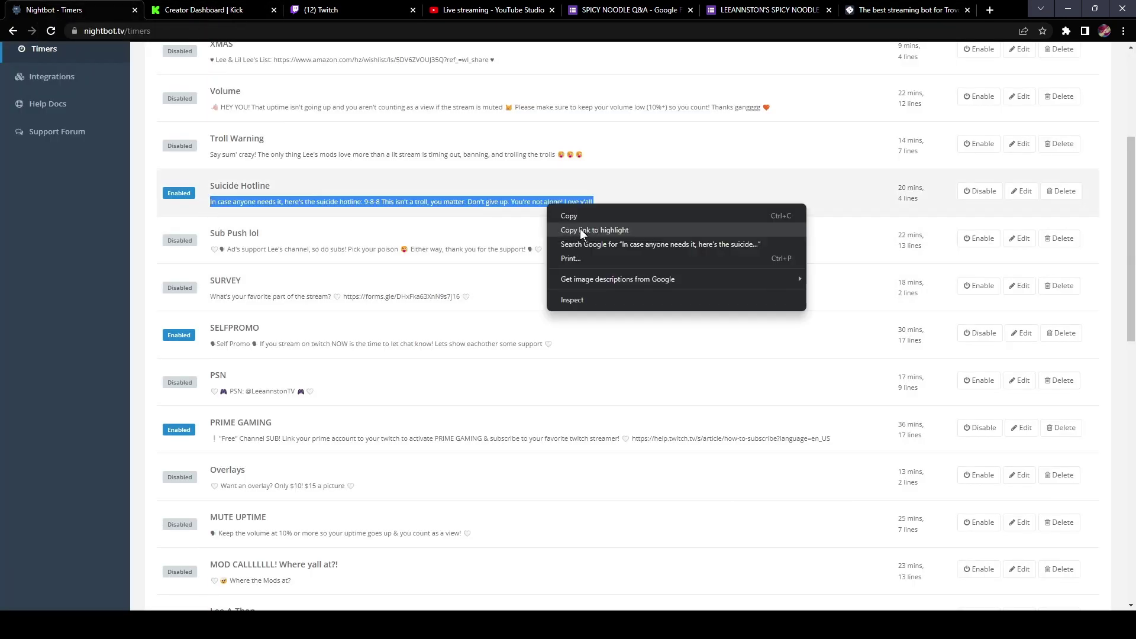
{"action": "left_click", "coordinate": [584, 224]}
{"action": "left_click", "coordinate": [905, 10]}
{"action": "right_click", "coordinate": [580, 272]}
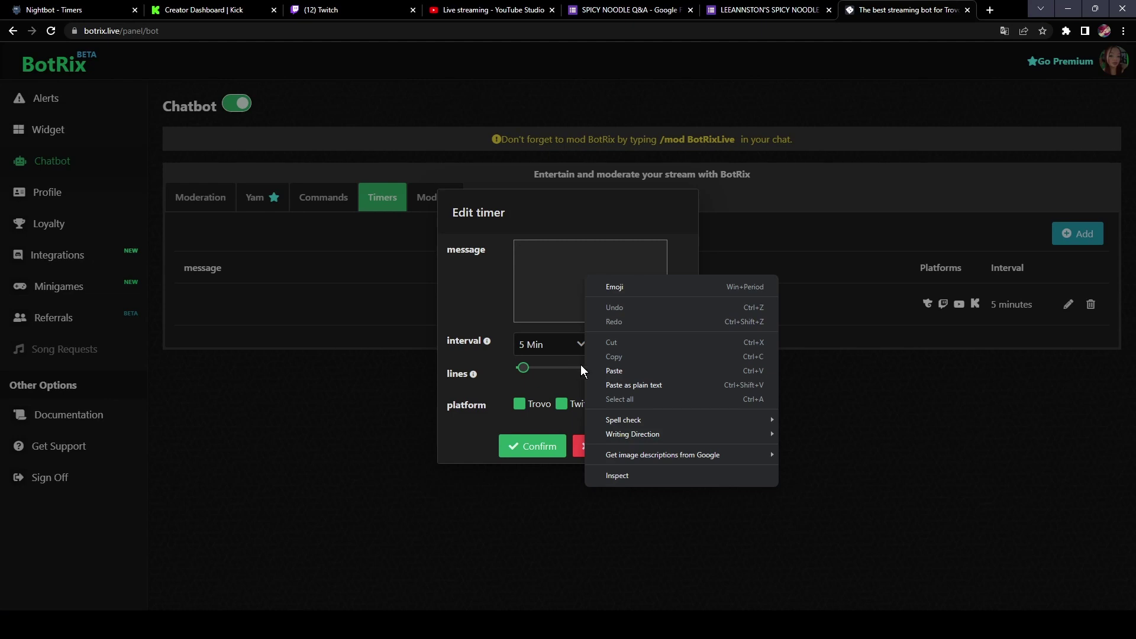
{"action": "left_click", "coordinate": [611, 367]}
- Set the timer interval to 10 minutes, exclude Trovo and Twitch, and save it
{"action": "left_click", "coordinate": [545, 348]}
{"action": "left_click", "coordinate": [525, 369]}
{"action": "left_click", "coordinate": [520, 406]}
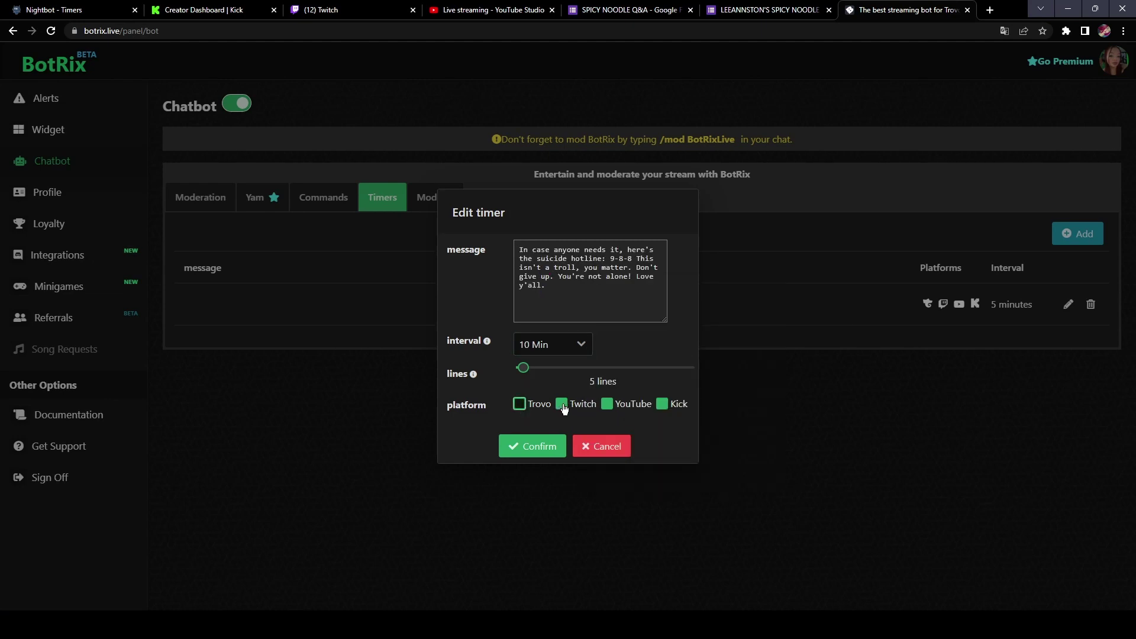
{"action": "left_click", "coordinate": [561, 405]}
{"action": "left_click", "coordinate": [533, 447]}
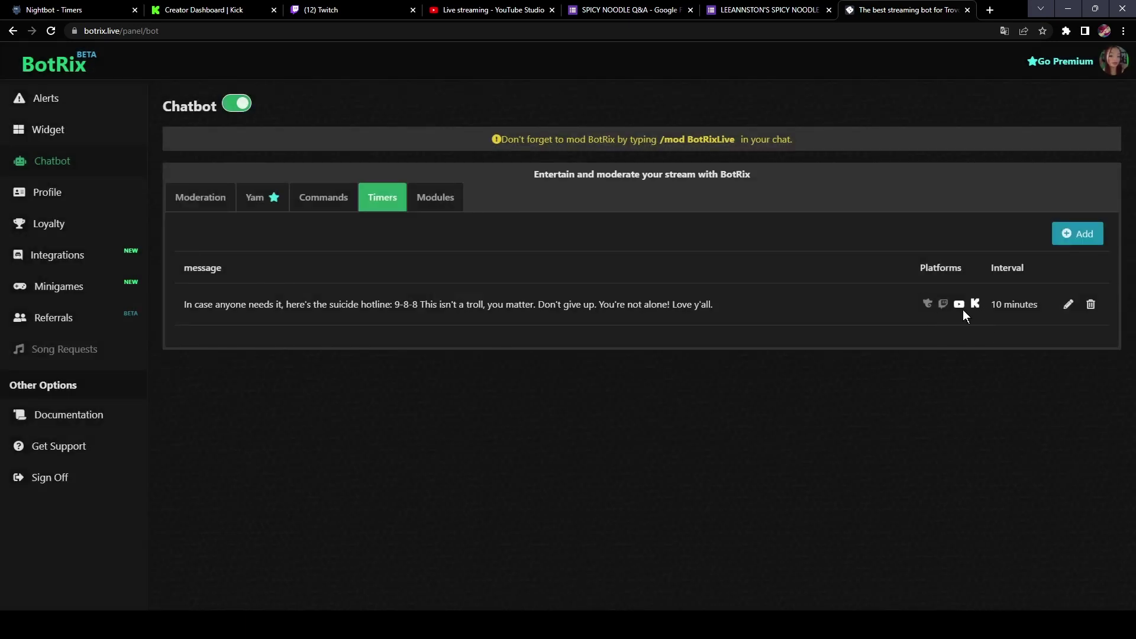
- Create a new !discord command replying with the pasted Discord invite link, leading spaces removed
{"action": "left_click", "coordinate": [315, 204]}
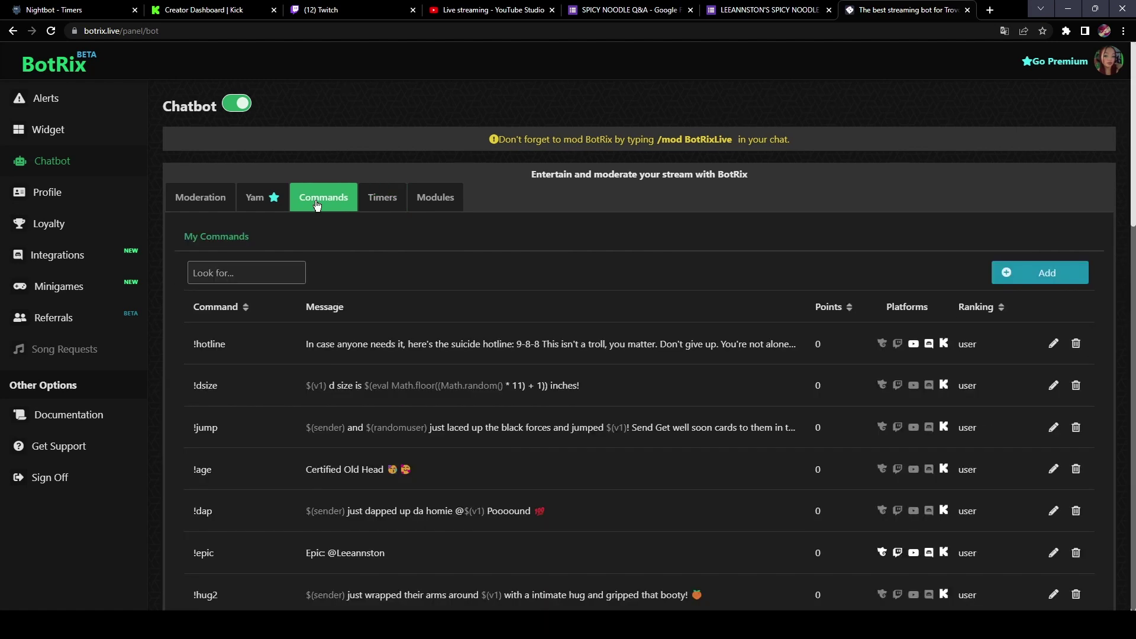
{"action": "left_click", "coordinate": [1071, 270]}
{"action": "type", "text": "!discord"}
{"action": "left_click", "coordinate": [646, 237]}
{"action": "key", "text": "ctrl+v"}
{"action": "left_click_drag", "start_coordinate": [519, 237], "coordinate": [475, 237]}
{"action": "key", "text": "BackSpace"}
- Exclude Trovo, Twitch and Discord, add alias !cord, allow rank User, and save the command
{"action": "left_click", "coordinate": [485, 329]}
{"action": "left_click", "coordinate": [526, 329]}
{"action": "left_click", "coordinate": [627, 329]}
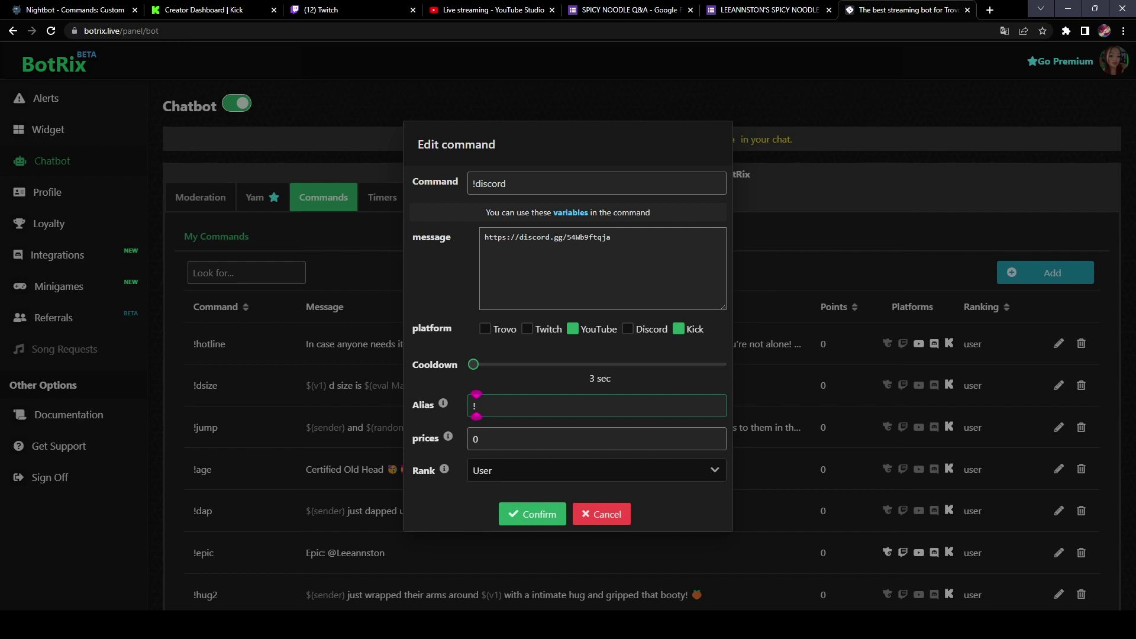
{"action": "type", "text": "cord"}
{"action": "left_click", "coordinate": [548, 476]}
{"action": "scroll", "coordinate": [513, 503], "scroll_direction": "down", "scroll_amount": 2}
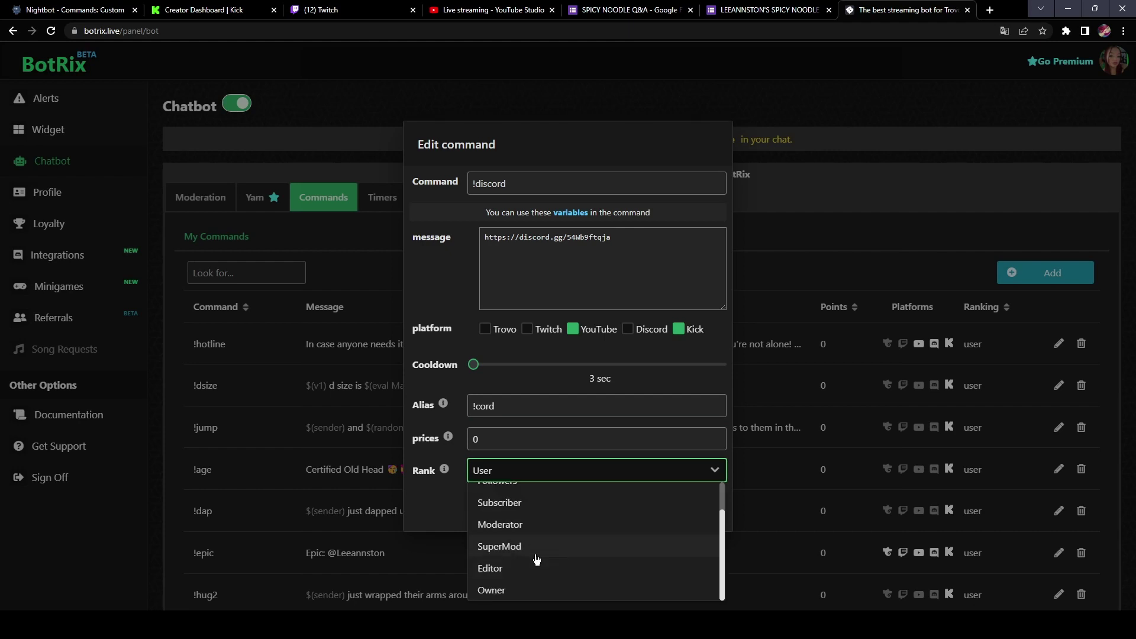
{"action": "scroll", "coordinate": [536, 559], "scroll_direction": "up", "scroll_amount": 2}
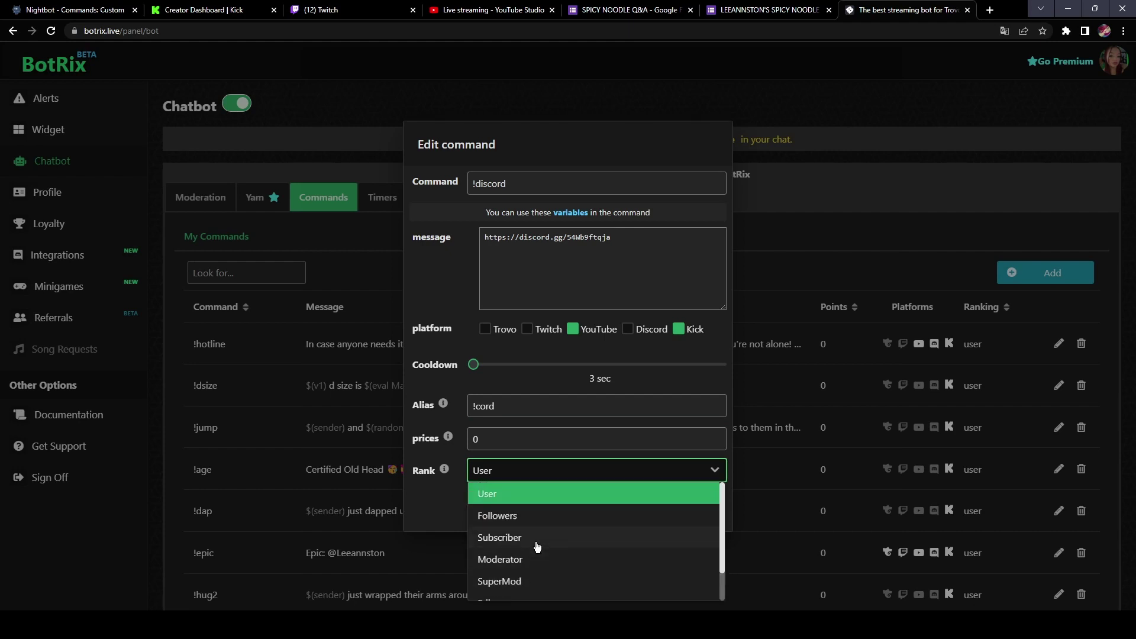
{"action": "left_click", "coordinate": [478, 492]}
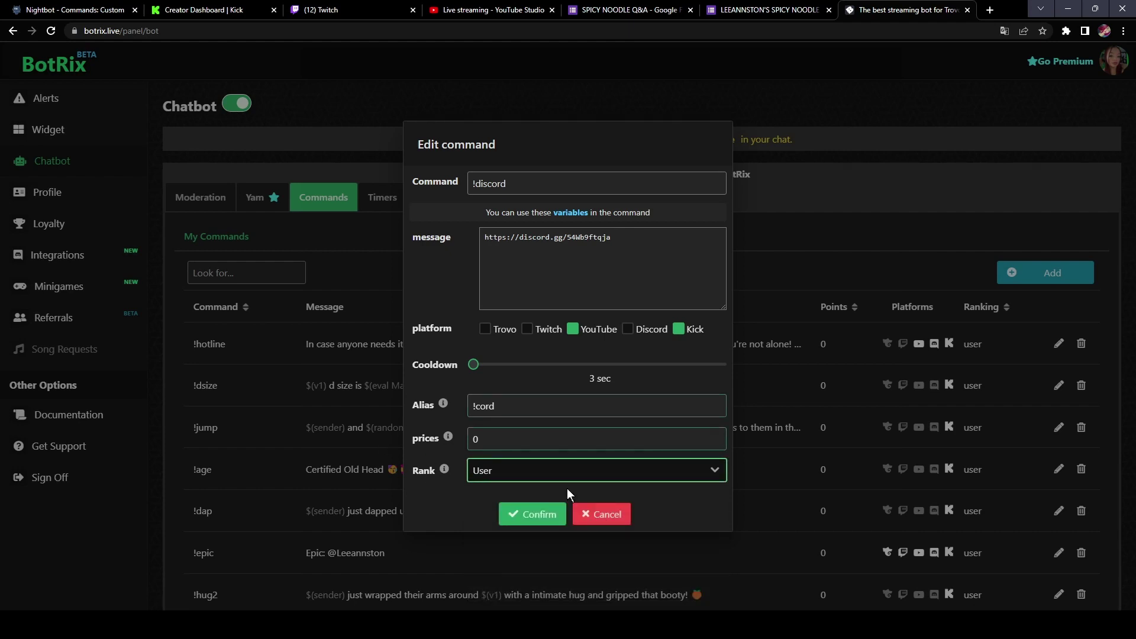
{"action": "left_click", "coordinate": [521, 509]}
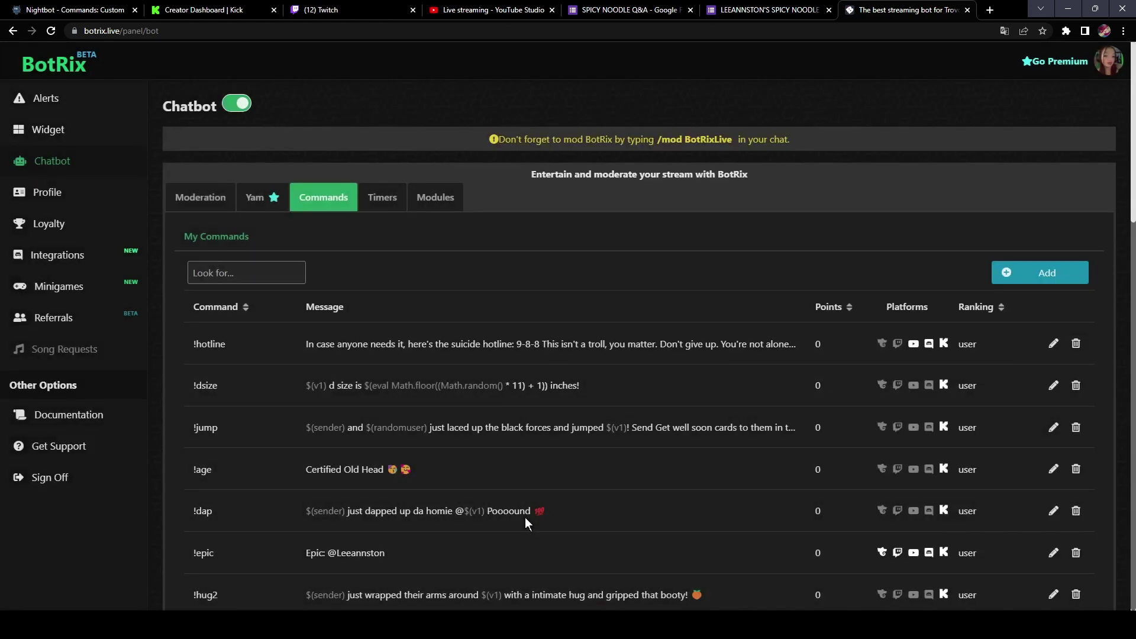
- Scroll through the command list and start a blank new command form
{"action": "scroll", "coordinate": [439, 402], "scroll_direction": "down", "scroll_amount": 10}
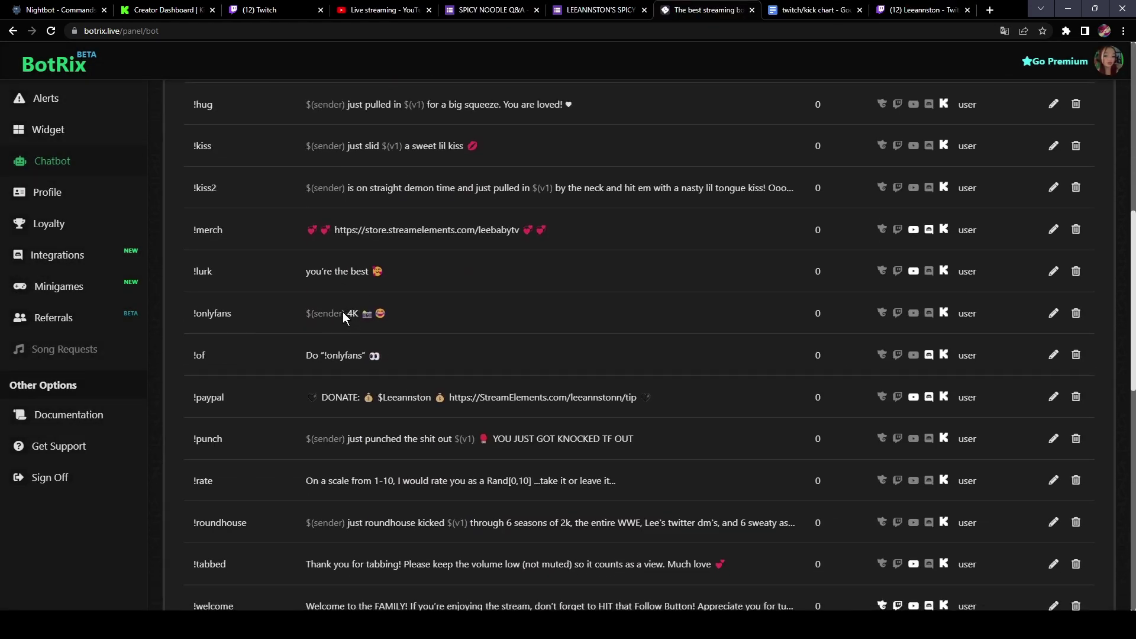
{"action": "scroll", "coordinate": [307, 314], "scroll_direction": "down", "scroll_amount": 2}
{"action": "scroll", "coordinate": [312, 363], "scroll_direction": "down", "scroll_amount": 5}
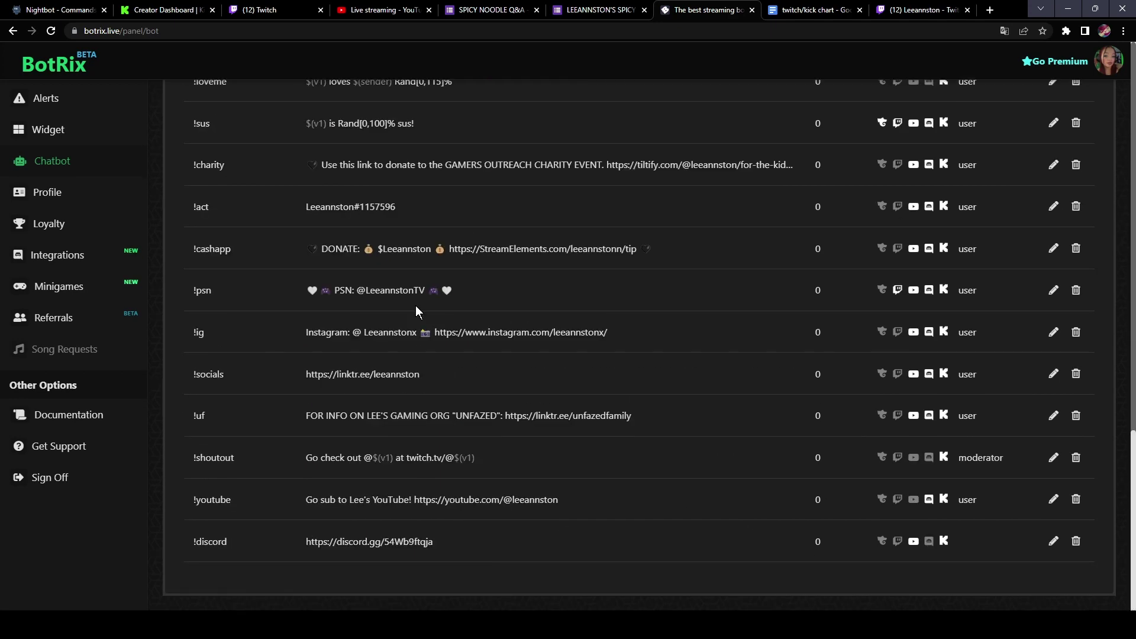
{"action": "scroll", "coordinate": [439, 357], "scroll_direction": "up", "scroll_amount": 2}
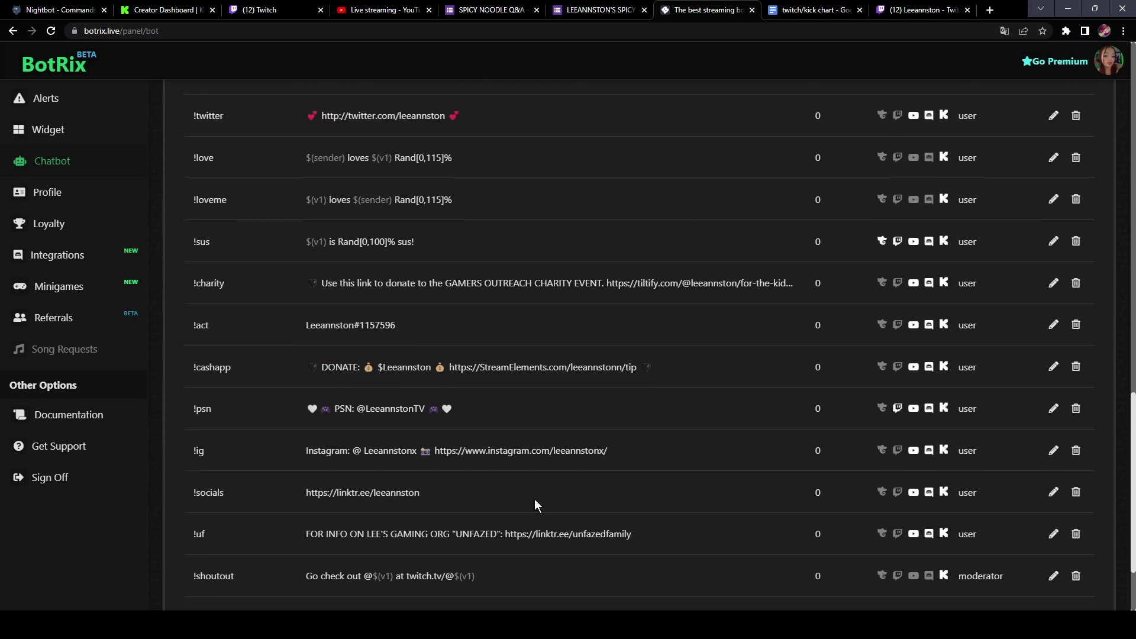
{"action": "scroll", "coordinate": [548, 534], "scroll_direction": "up", "scroll_amount": 20}
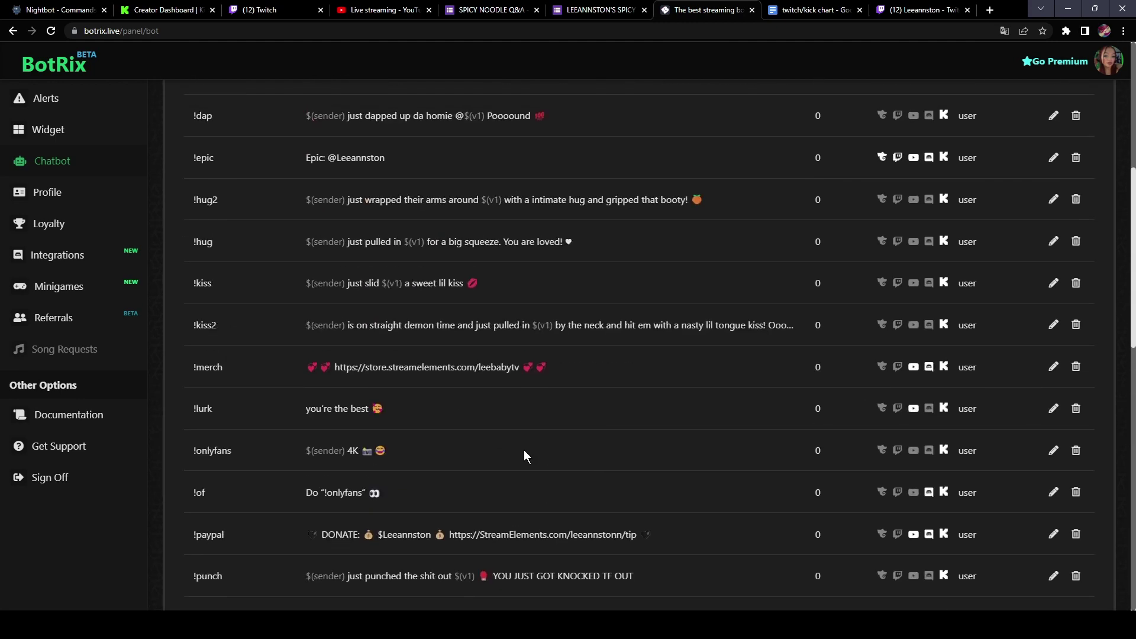
{"action": "left_click", "coordinate": [1029, 274]}
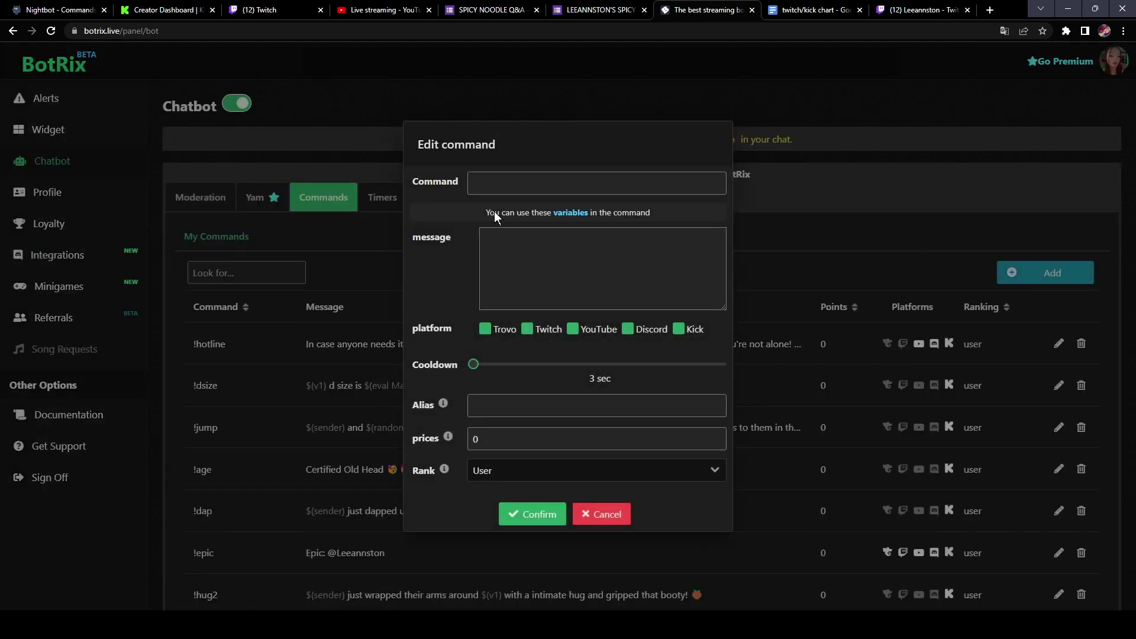
- Read through the command Variables documentation, then close that tab
{"action": "left_click", "coordinate": [590, 213]}
{"action": "scroll", "coordinate": [555, 270], "scroll_direction": "down", "scroll_amount": 6}
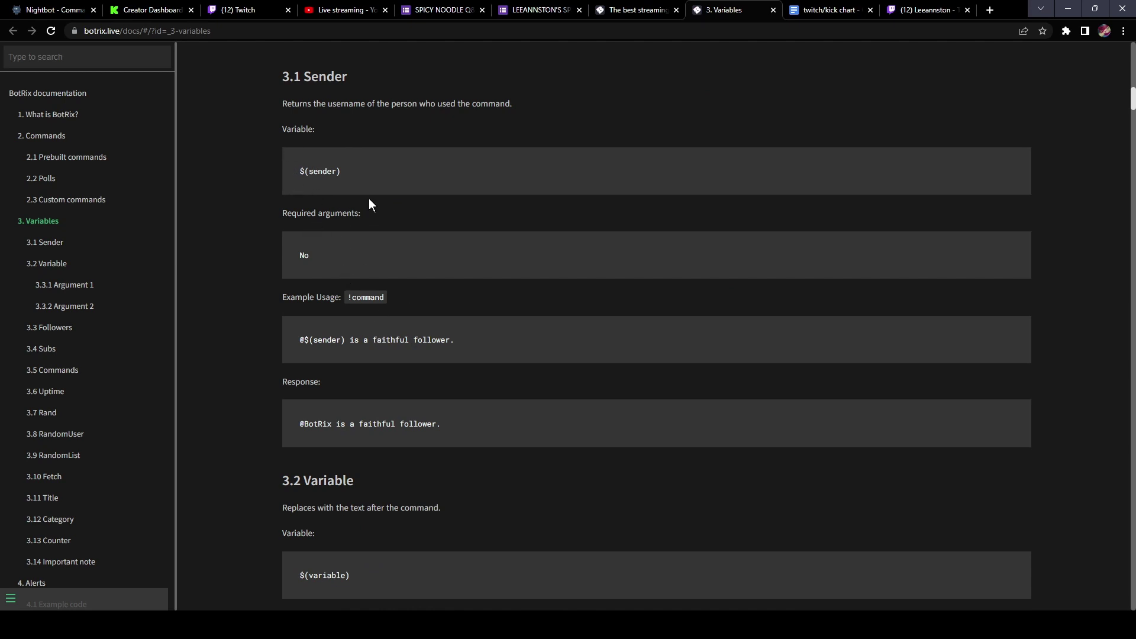
{"action": "scroll", "coordinate": [447, 403], "scroll_direction": "down", "scroll_amount": 20}
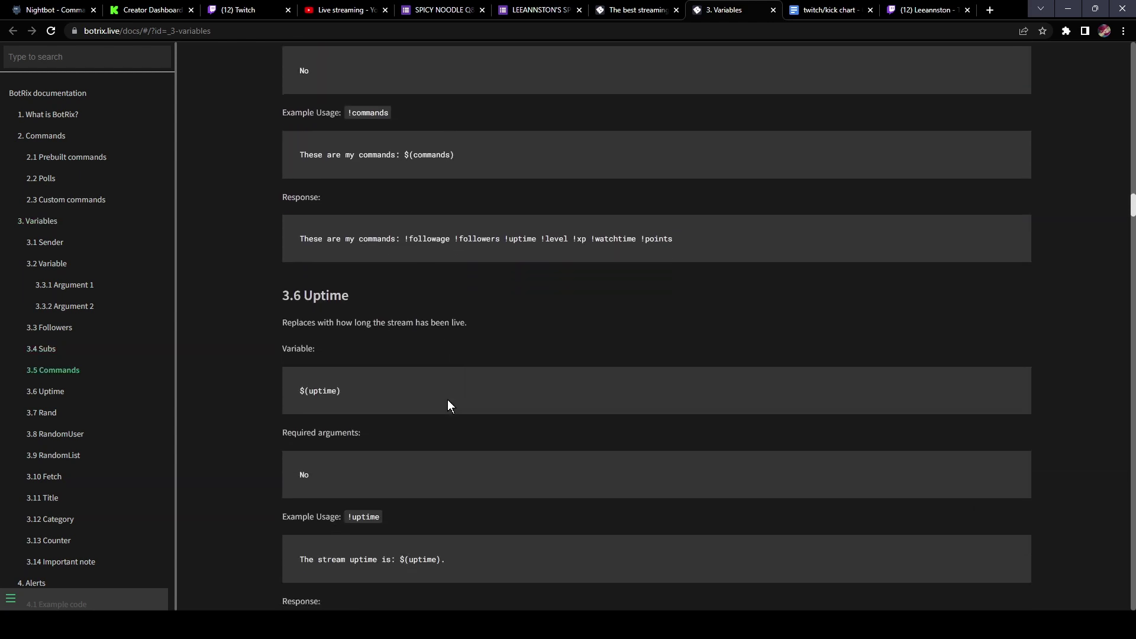
{"action": "scroll", "coordinate": [455, 400], "scroll_direction": "up", "scroll_amount": 17}
{"action": "scroll", "coordinate": [474, 411], "scroll_direction": "up", "scroll_amount": 20}
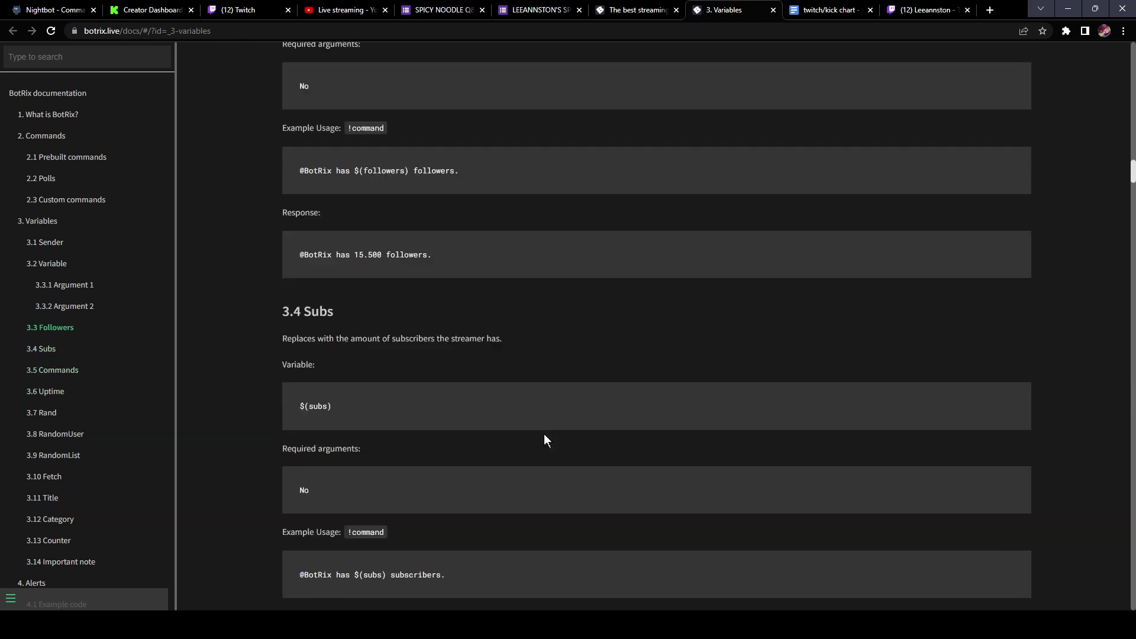
{"action": "key", "text": "ctrl+w"}
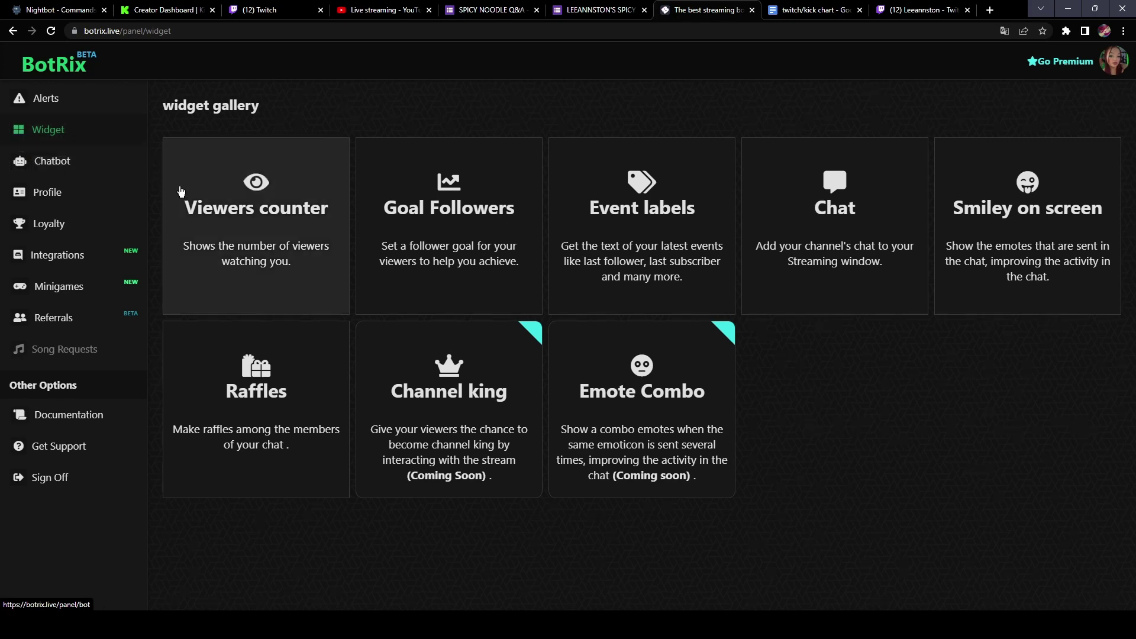
- Open the Chat widget and toggle 'Show platform icon' off and back on to compare previews
{"action": "left_click", "coordinate": [841, 225]}
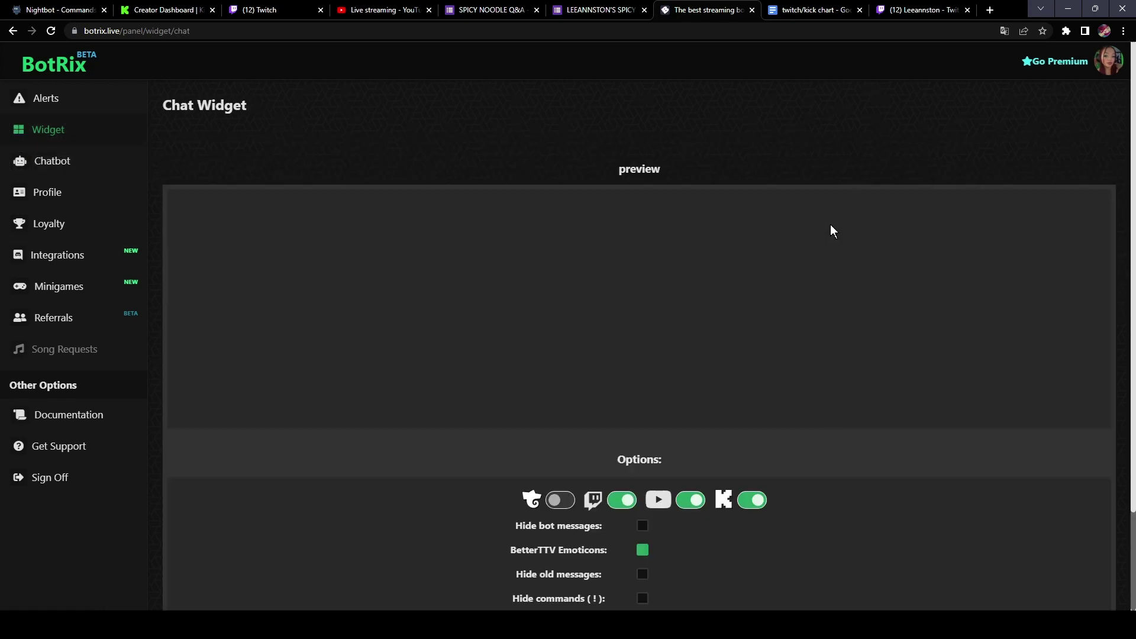
{"action": "scroll", "coordinate": [621, 375], "scroll_direction": "down", "scroll_amount": 2}
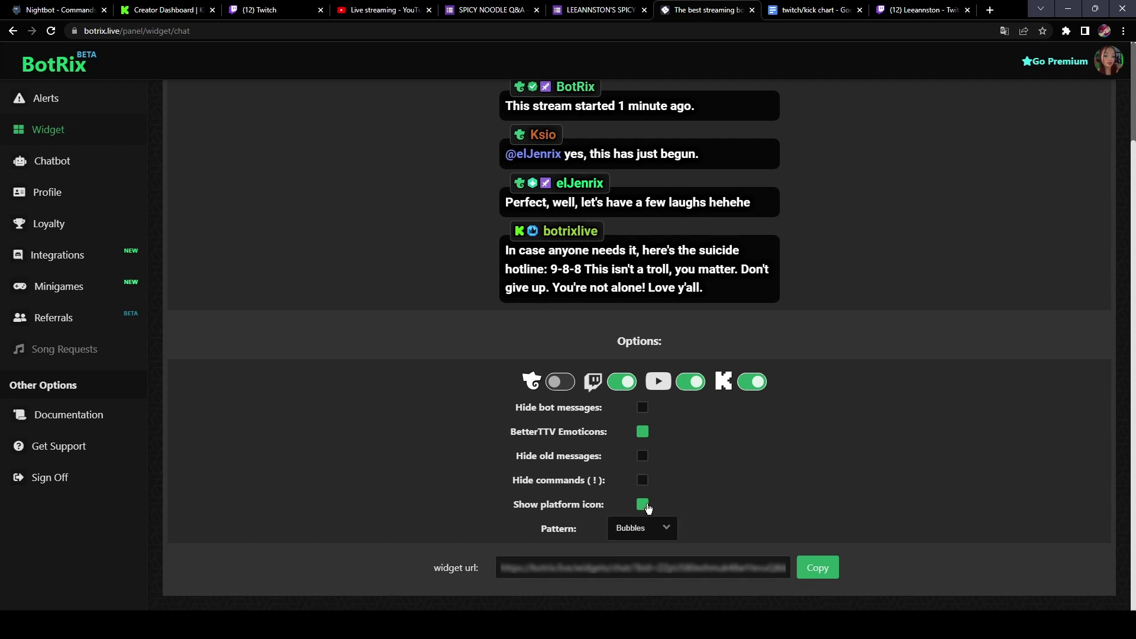
{"action": "left_click", "coordinate": [638, 502]}
{"action": "scroll", "coordinate": [523, 389], "scroll_direction": "down", "scroll_amount": 1}
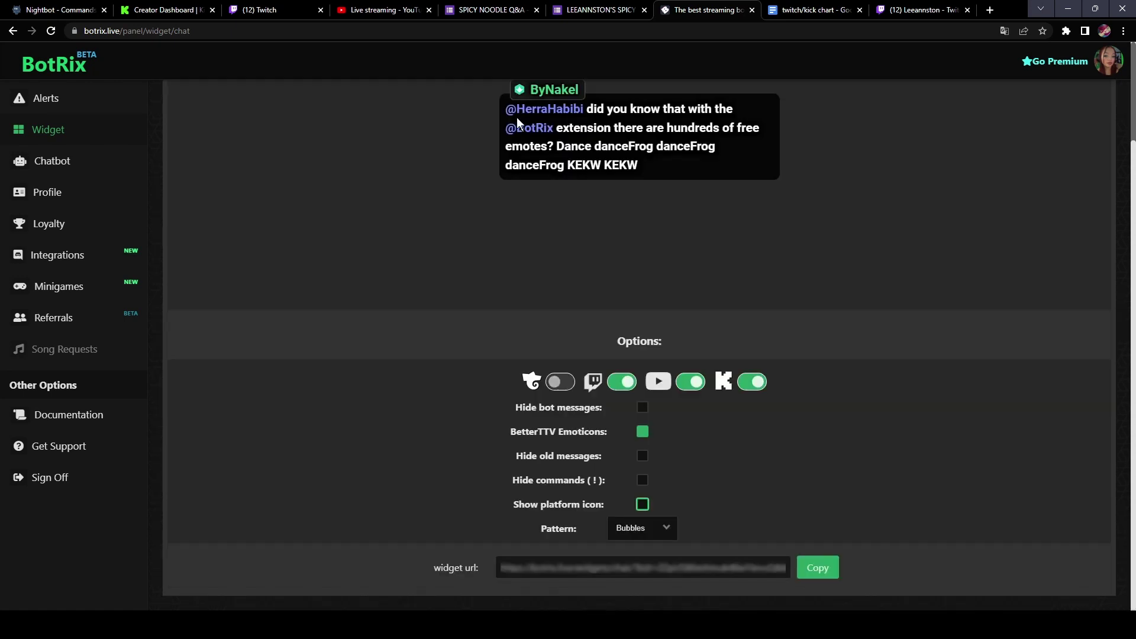
{"action": "left_click", "coordinate": [639, 504]}
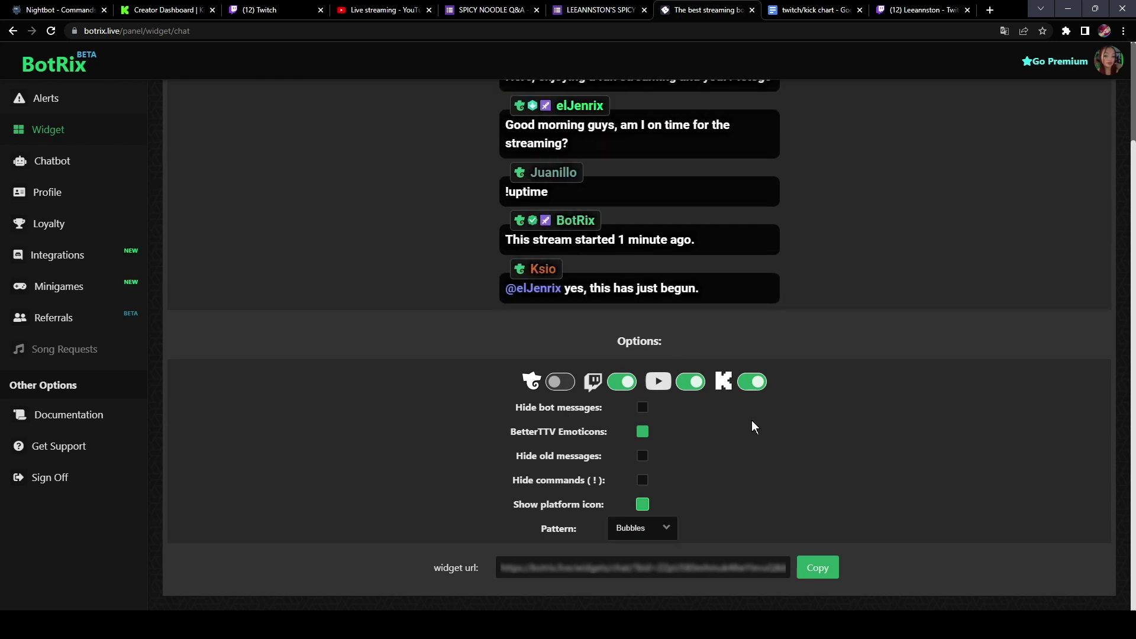
{"action": "scroll", "coordinate": [776, 418], "scroll_direction": "up", "scroll_amount": 2}
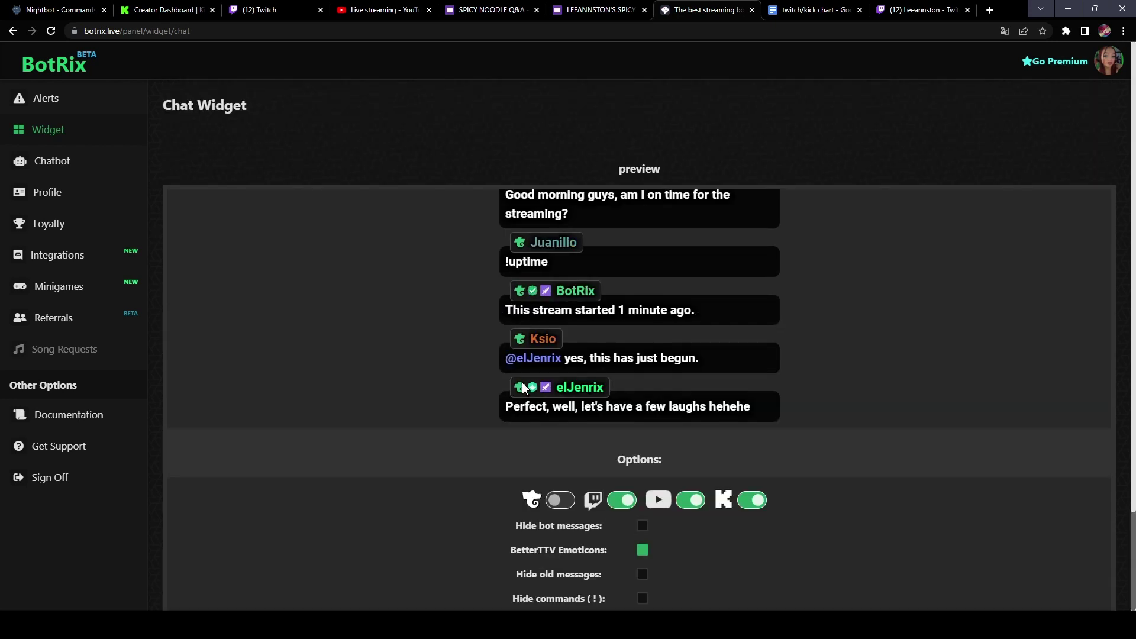
{"action": "scroll", "coordinate": [943, 443], "scroll_direction": "down", "scroll_amount": 2}
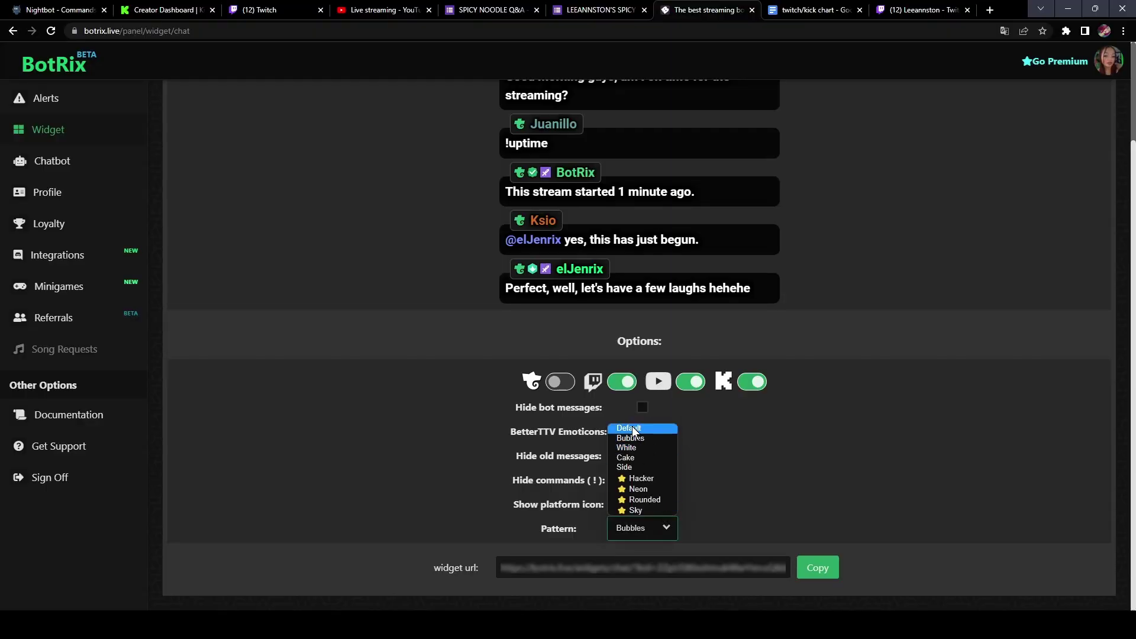
- Preview the Default, White, Cake and Side chat patterns
{"action": "left_click", "coordinate": [633, 430]}
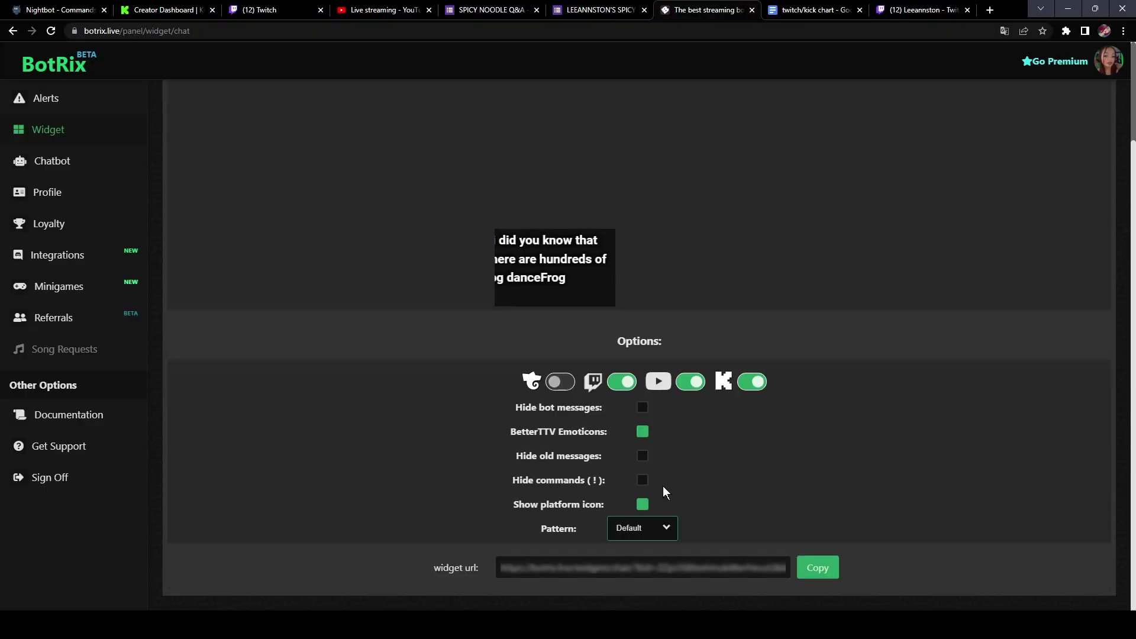
{"action": "key", "text": "Down"}
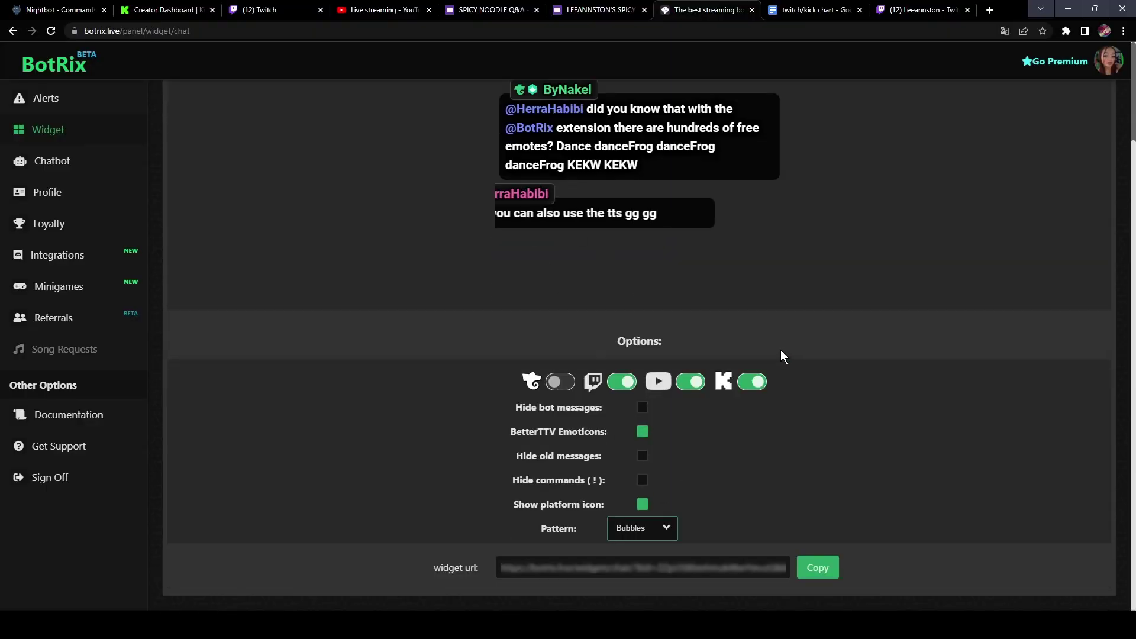
{"action": "left_click", "coordinate": [653, 527]}
{"action": "left_click", "coordinate": [654, 450]}
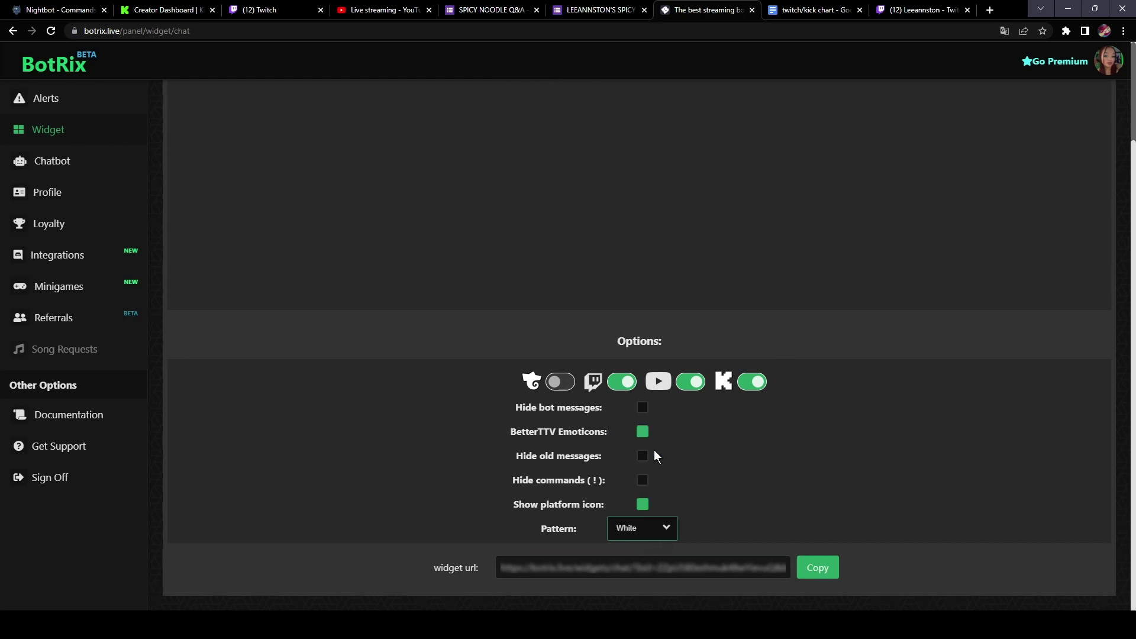
{"action": "left_click", "coordinate": [666, 527]}
{"action": "left_click", "coordinate": [655, 457]}
{"action": "left_click", "coordinate": [662, 528]}
{"action": "left_click", "coordinate": [660, 466]}
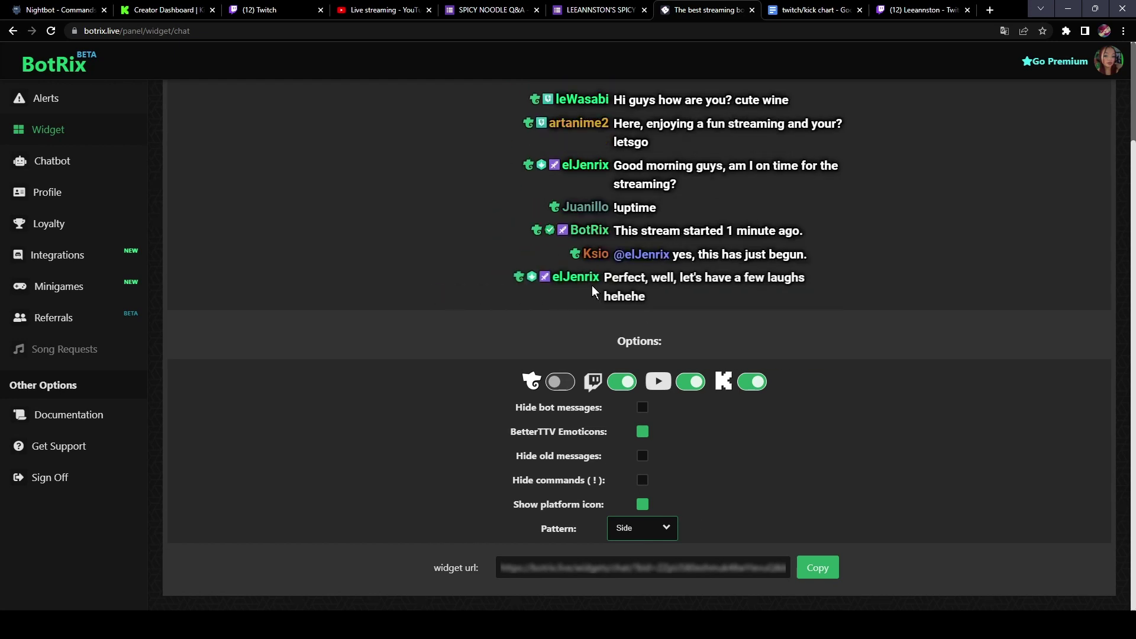
- Preview the Hacker, Neon, Rounded and Sky patterns, then settle back on Bubbles
{"action": "left_click", "coordinate": [626, 529]}
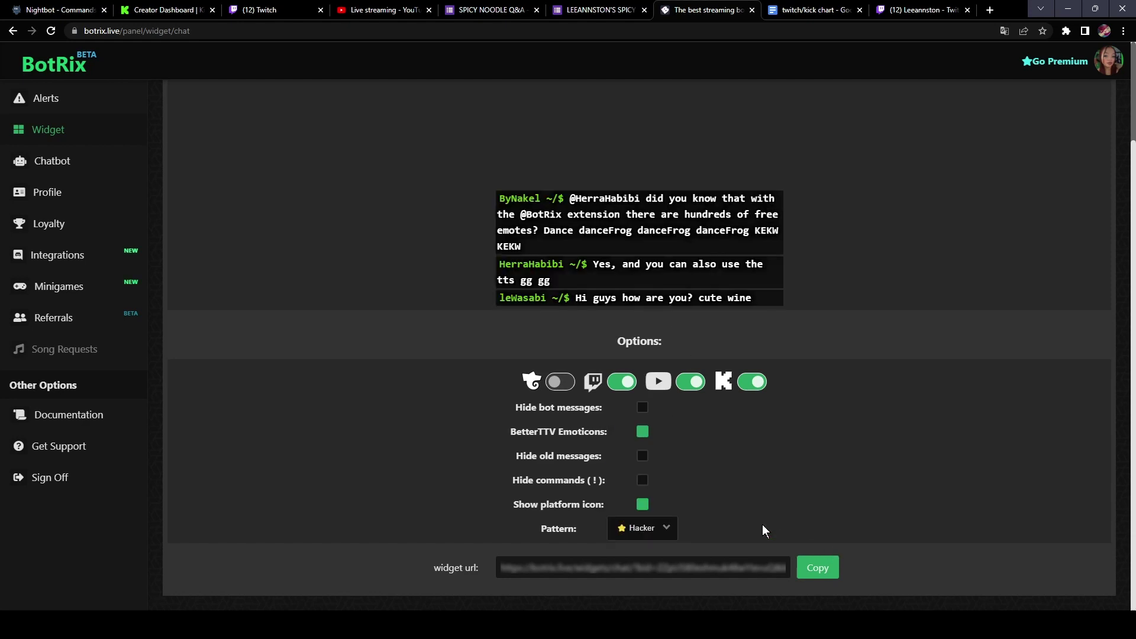
{"action": "left_click", "coordinate": [639, 510]}
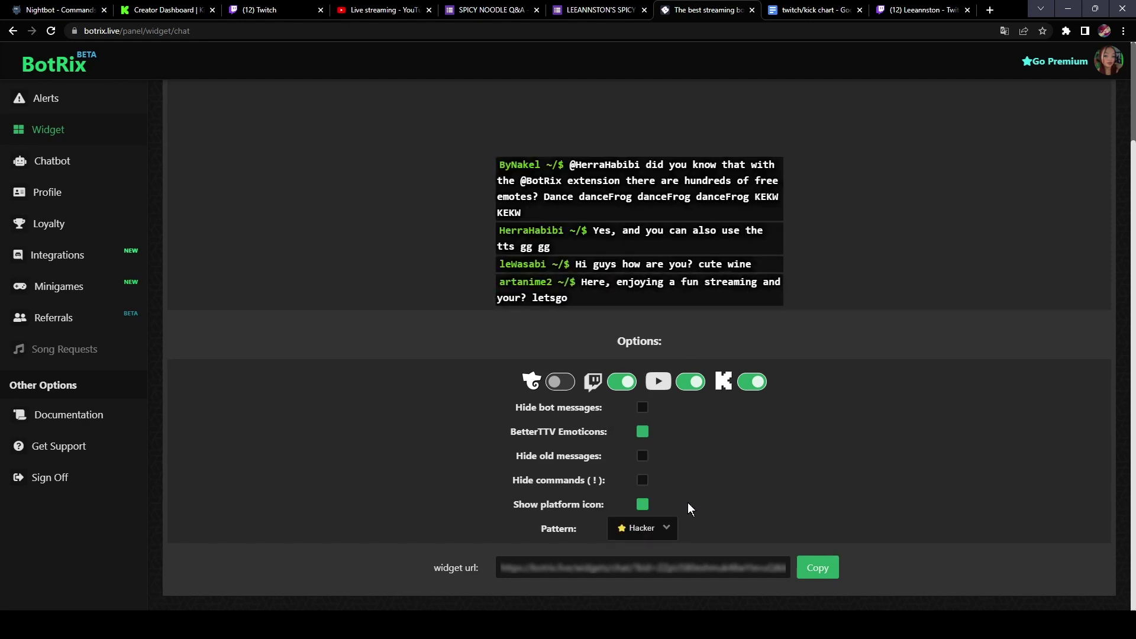
{"action": "left_click", "coordinate": [642, 529]}
{"action": "left_click", "coordinate": [638, 473]}
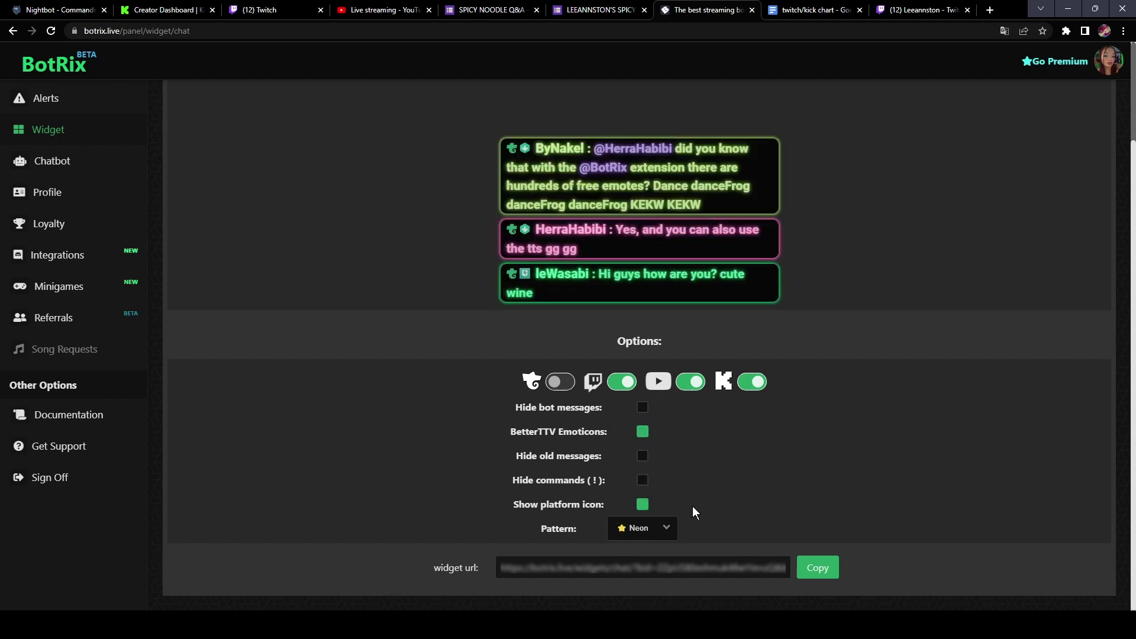
{"action": "left_click", "coordinate": [656, 527]}
{"action": "left_click", "coordinate": [667, 527]}
{"action": "left_click", "coordinate": [675, 529]}
{"action": "left_click", "coordinate": [636, 510]}
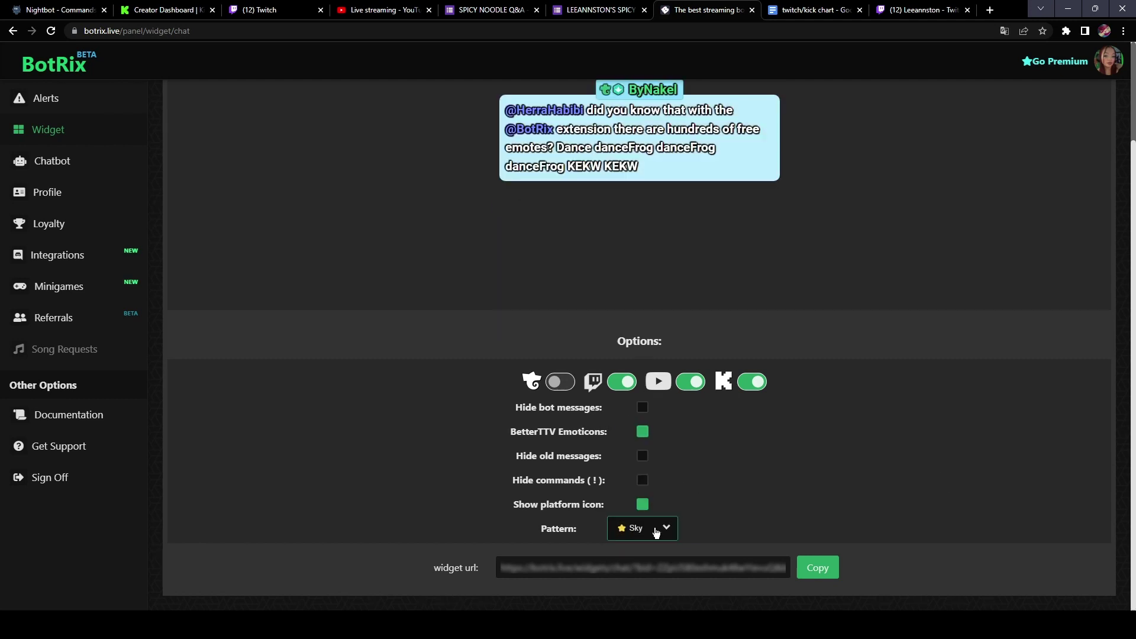
{"action": "left_click", "coordinate": [665, 527]}
{"action": "left_click", "coordinate": [649, 439]}
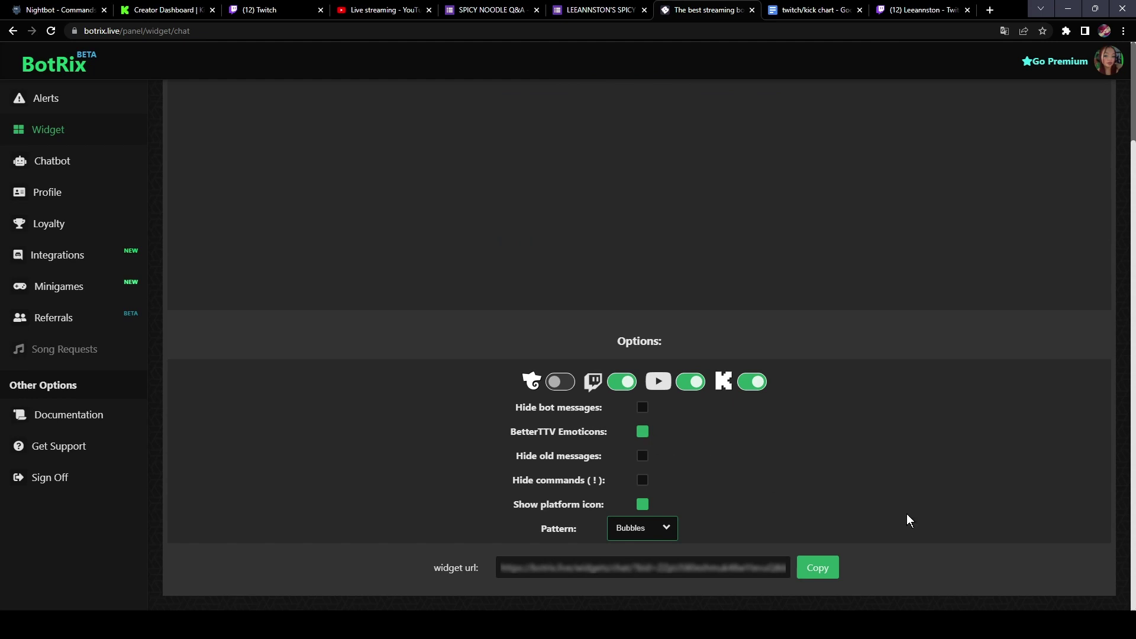
{"action": "scroll", "coordinate": [509, 296], "scroll_direction": "up", "scroll_amount": 2}
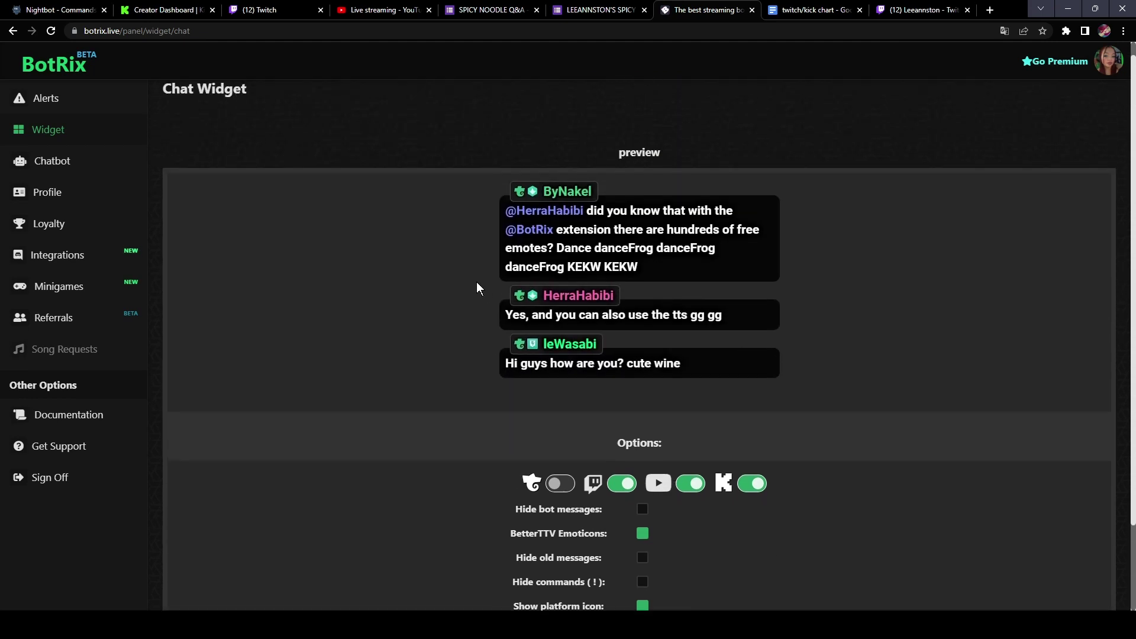
{"action": "scroll", "coordinate": [745, 326], "scroll_direction": "down", "scroll_amount": 1}
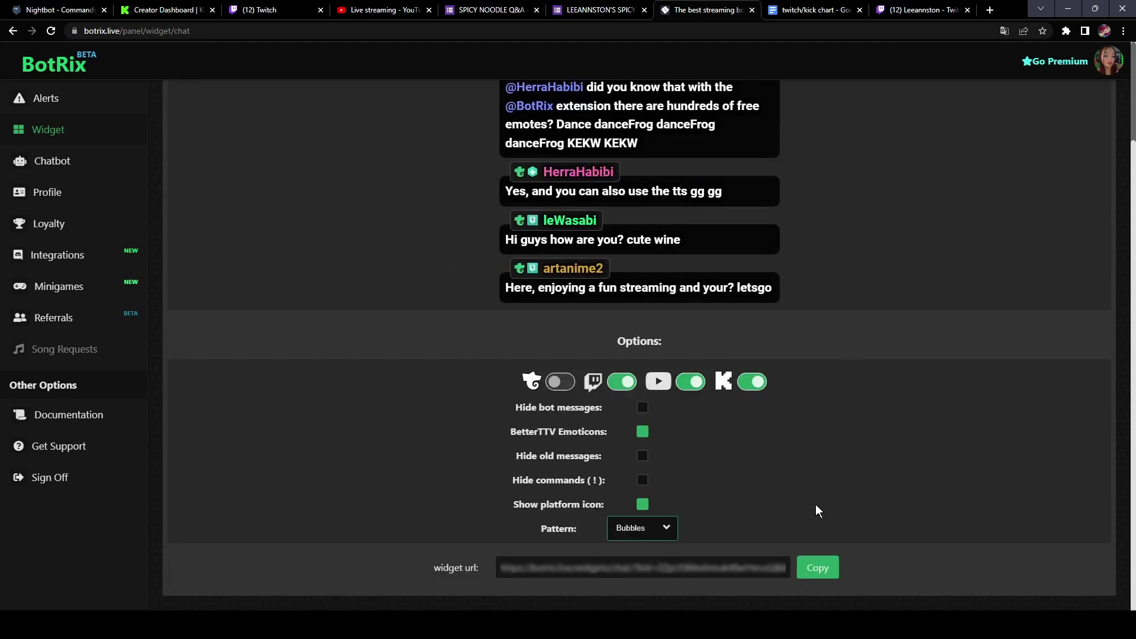
- Copy the chat widget URL and add an OBS browser source named 'stream chat'
{"action": "left_click", "coordinate": [826, 569]}
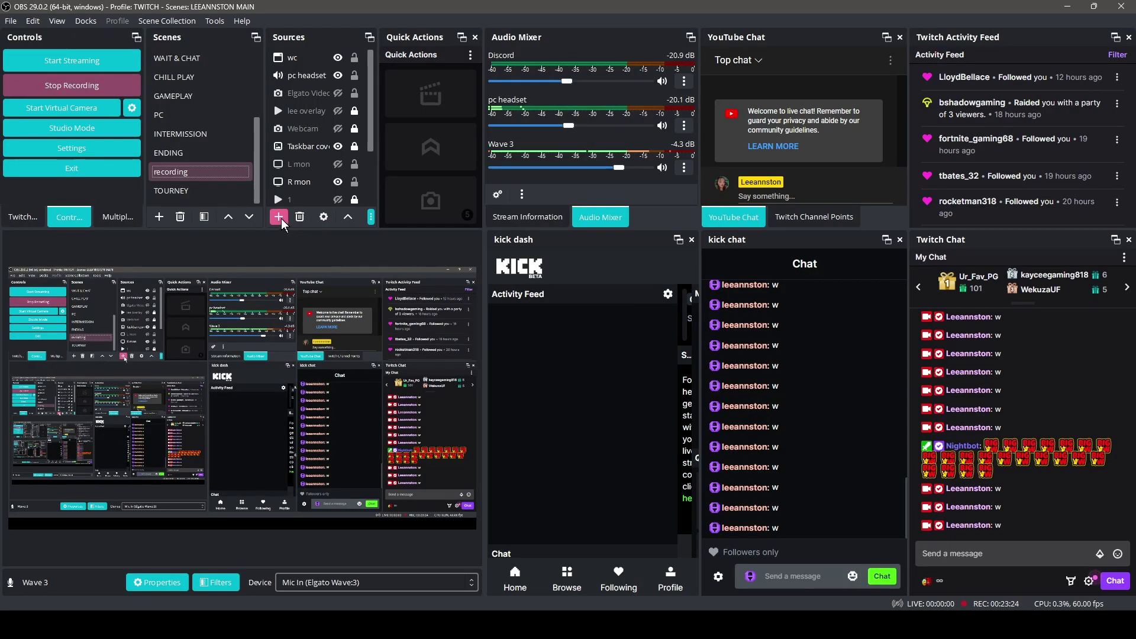
{"action": "left_click", "coordinate": [279, 218]}
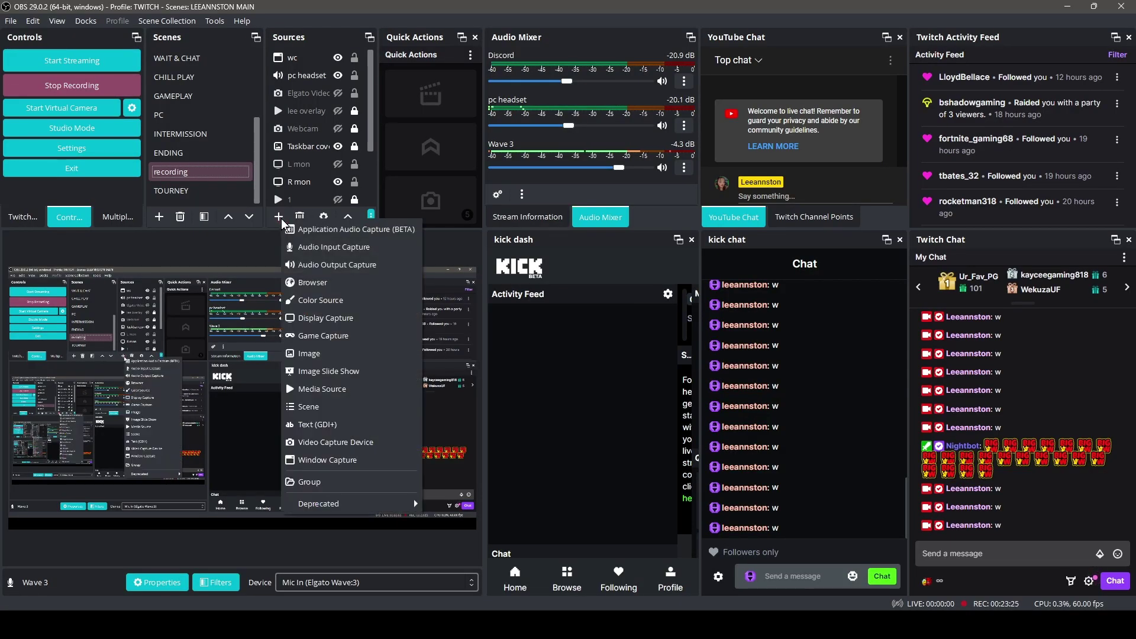
{"action": "left_click", "coordinate": [307, 288]}
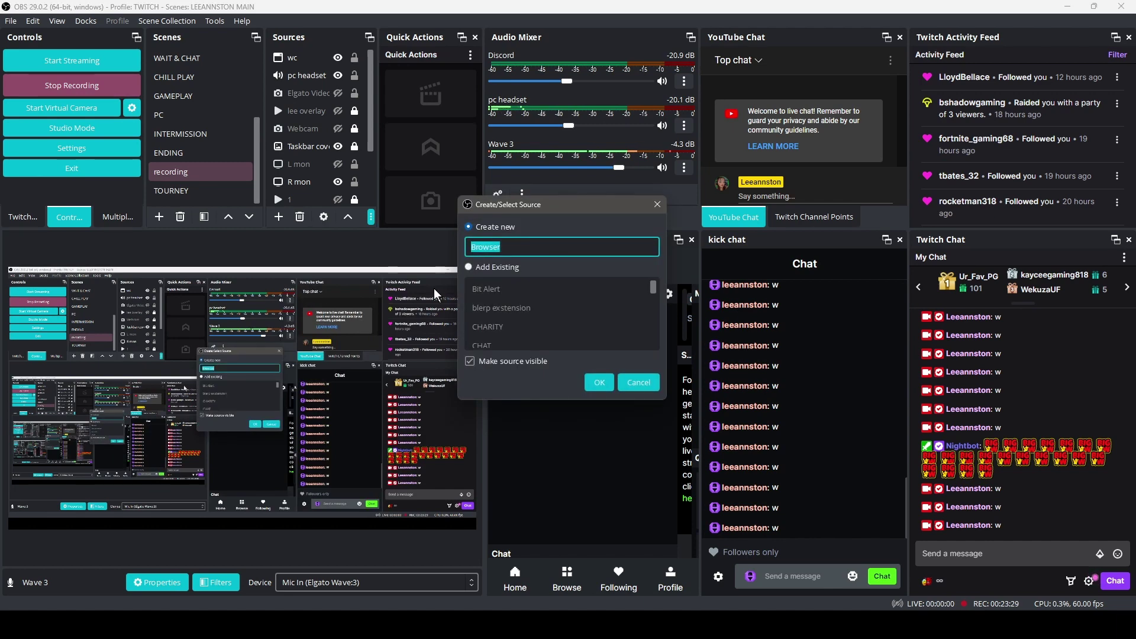
{"action": "type", "text": "stream chat"}
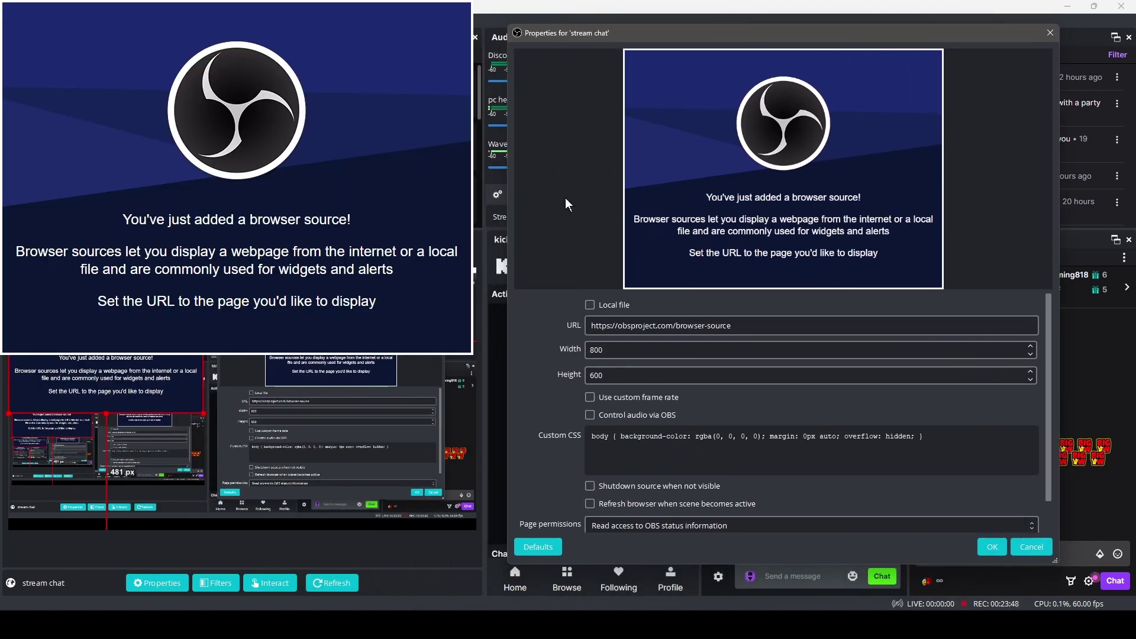
- Replace the source's placeholder URL with the copied BotRix chat widget link
{"action": "triple_click", "coordinate": [663, 326]}
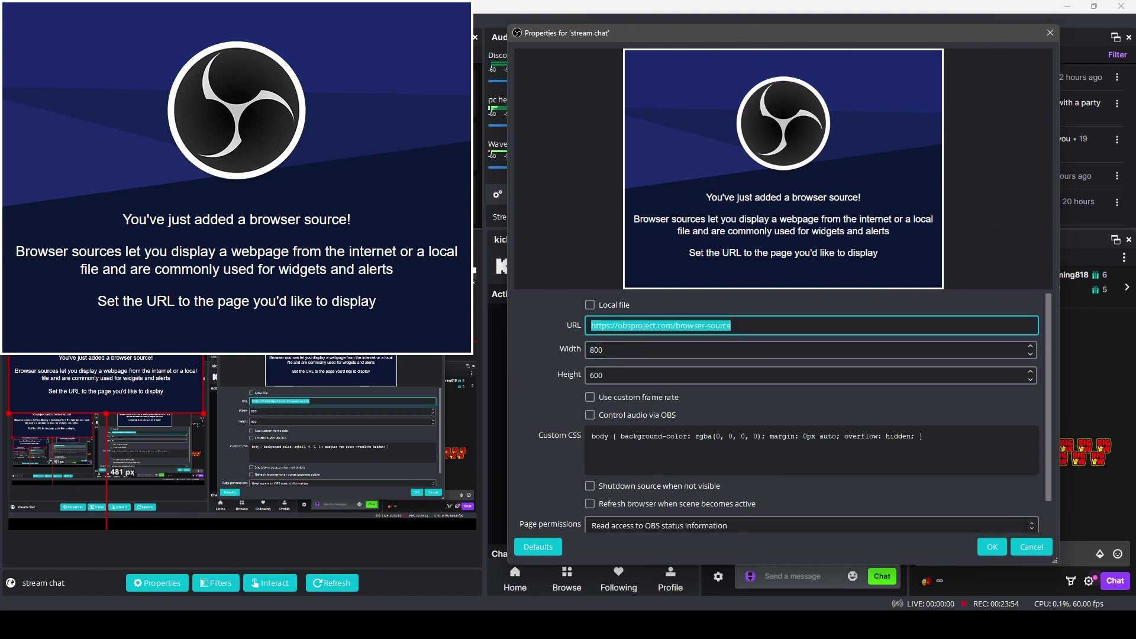
{"action": "right_click", "coordinate": [669, 330]}
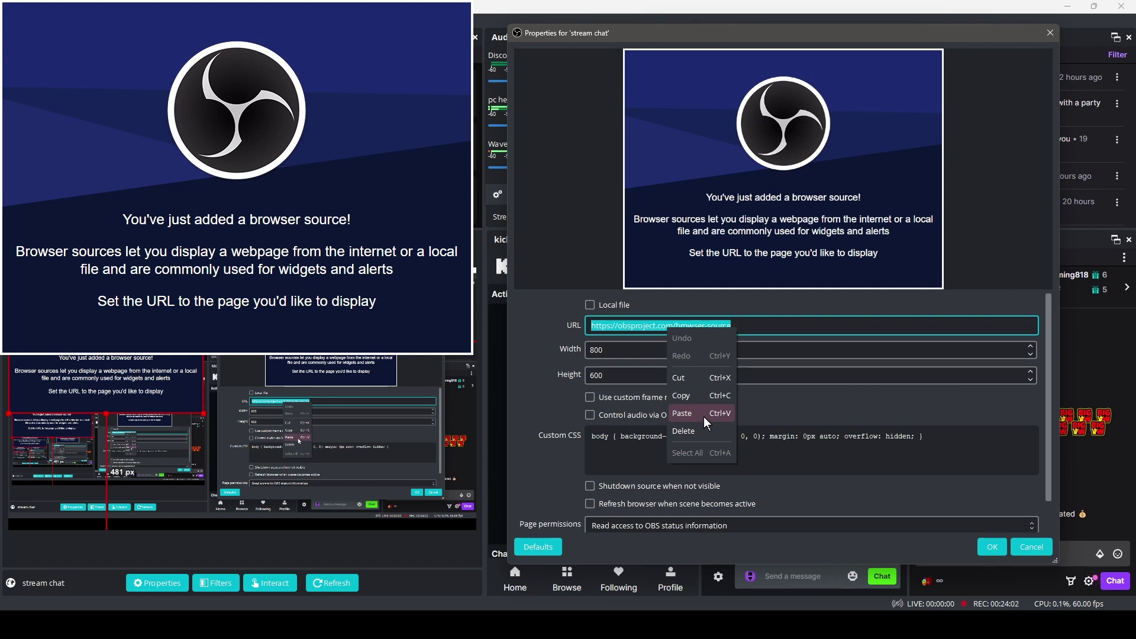
{"action": "left_click", "coordinate": [682, 413]}
{"action": "key", "text": "Tab"}
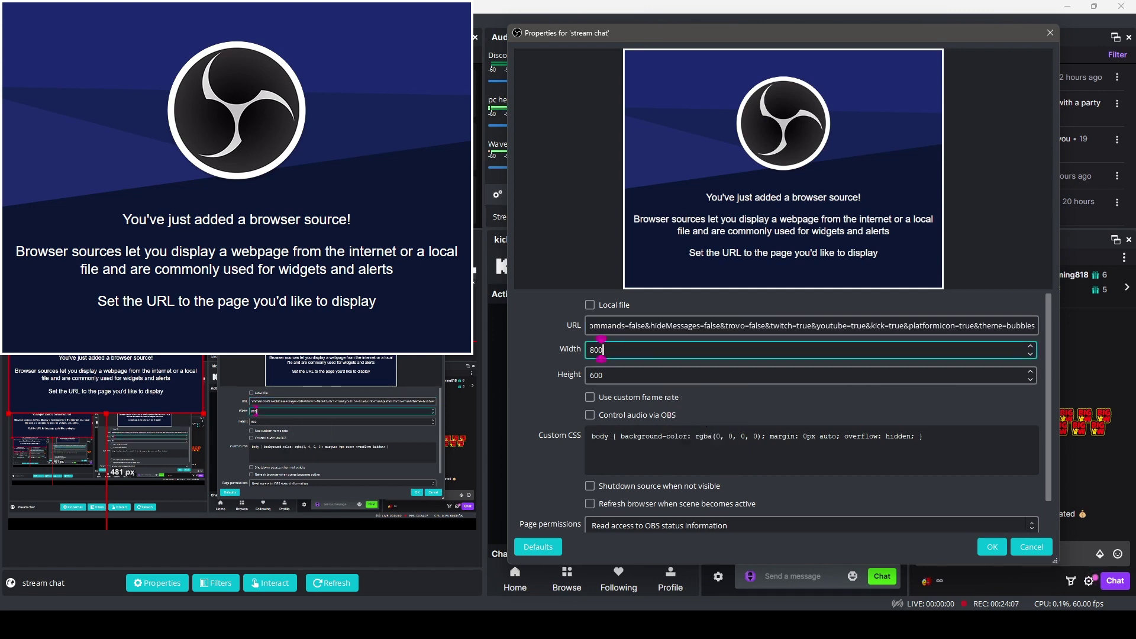
- Set the stream chat source width to 400 and apply
{"action": "double_click", "coordinate": [601, 349]}
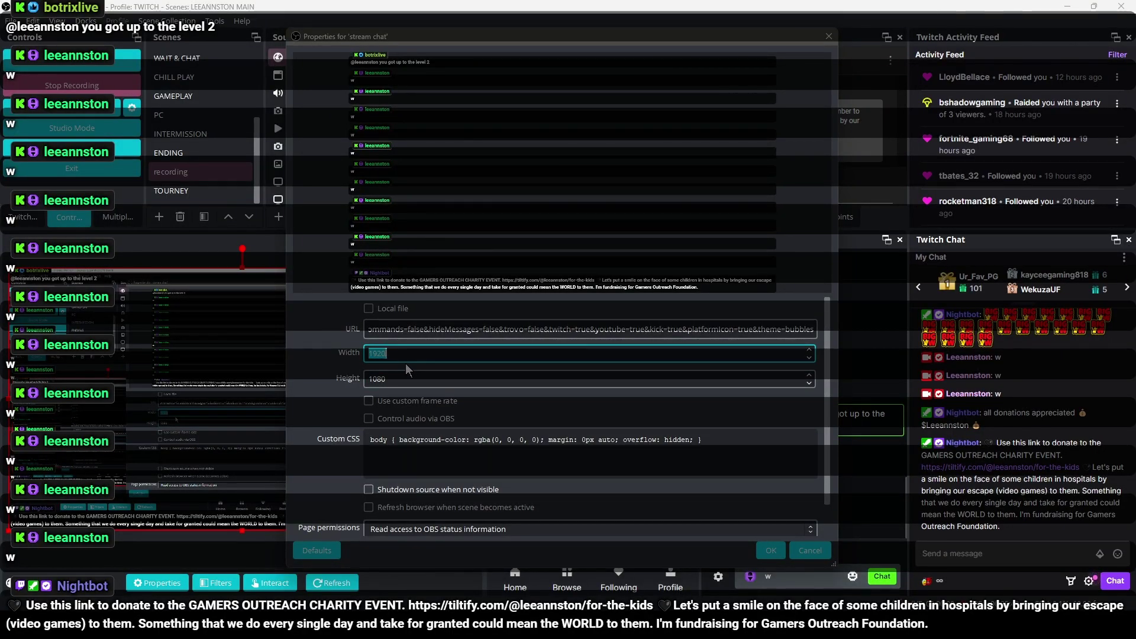
{"action": "type", "text": "400"}
{"action": "key", "text": "Tab"}
{"action": "key", "text": "Tab"}
{"action": "key", "text": "Tab"}
{"action": "key", "text": "Tab"}
{"action": "key", "text": "Return"}
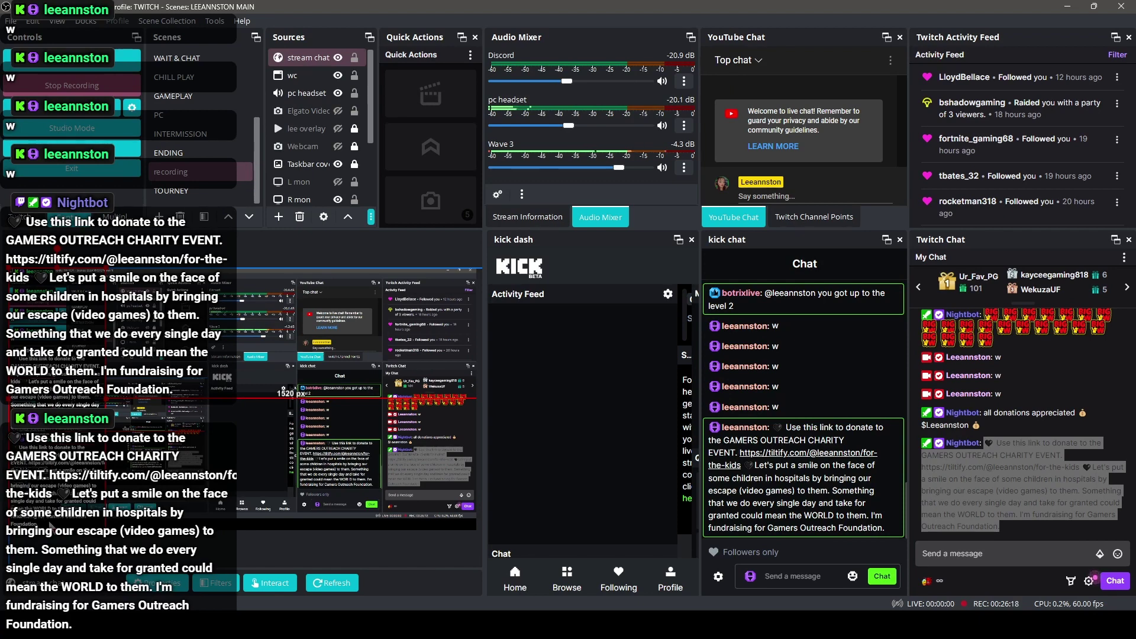
- Reopen the stream chat properties, retype the width, set height to 400, and apply
{"action": "double_click", "coordinate": [52, 525]}
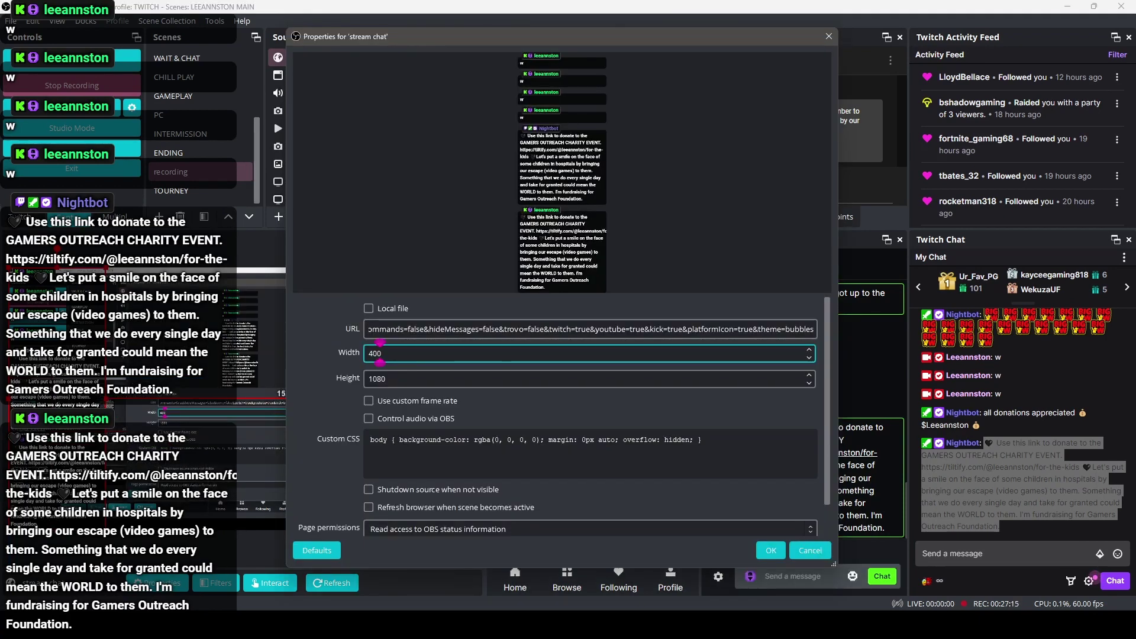
{"action": "key", "text": "BackSpace"}
{"action": "key", "text": "BackSpace"}
{"action": "key", "text": "BackSpace"}
{"action": "type", "text": "300"}
{"action": "left_click", "coordinate": [771, 550]}
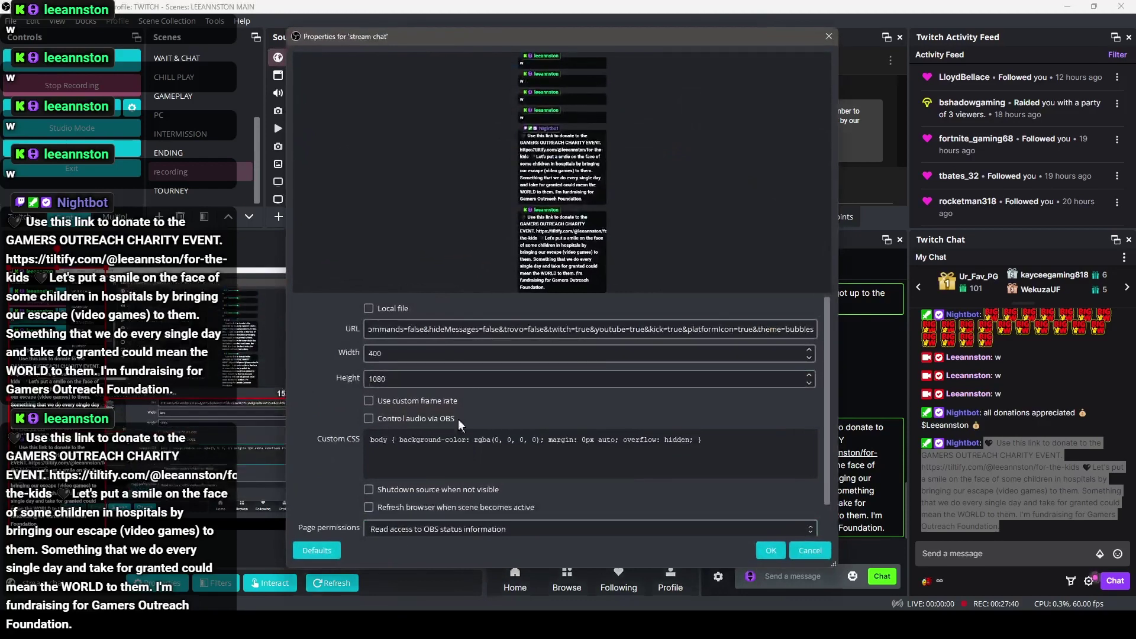
{"action": "key", "text": "Tab"}
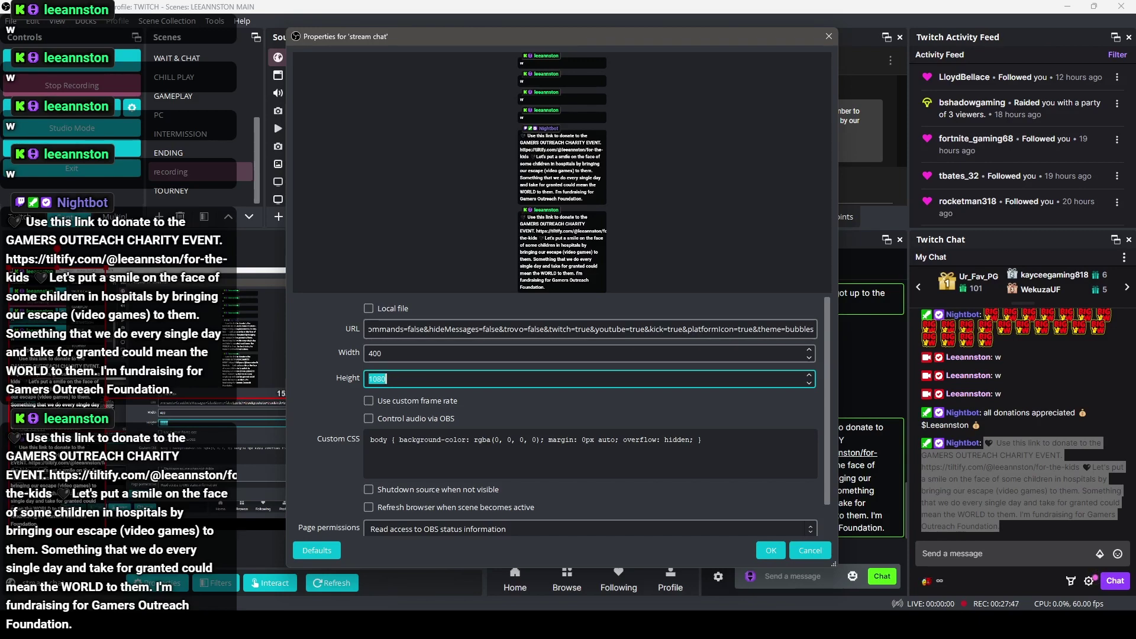
{"action": "type", "text": "400"}
{"action": "left_click", "coordinate": [771, 550]}
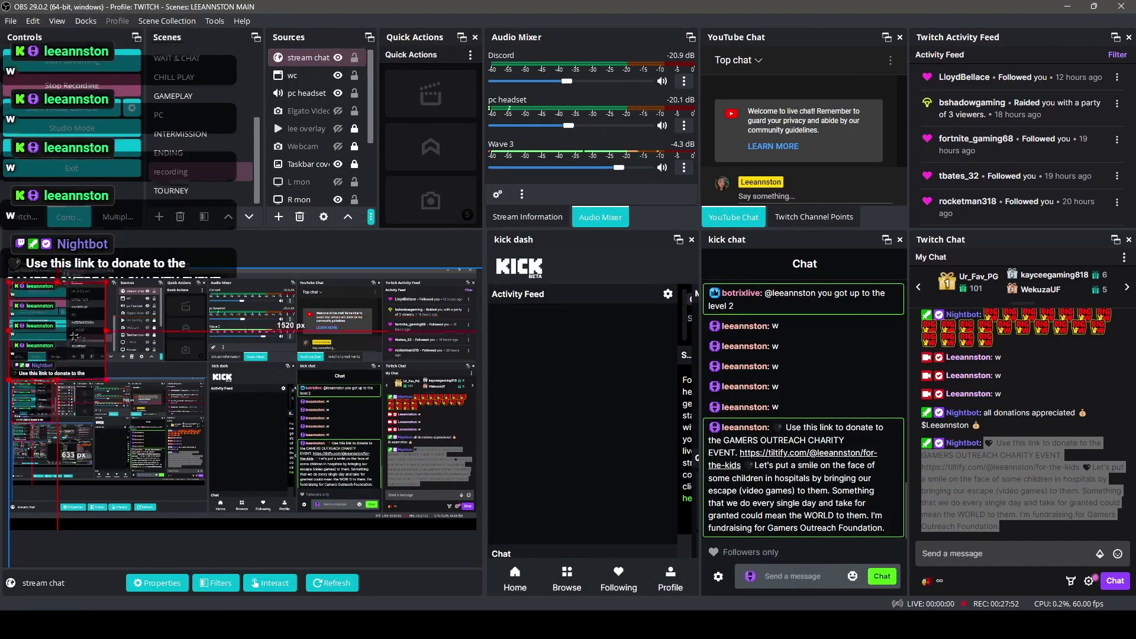
- Bring the stream chat source's Properties back up to check the width setting
{"action": "right_click", "coordinate": [295, 54]}
{"action": "left_click", "coordinate": [325, 527]}
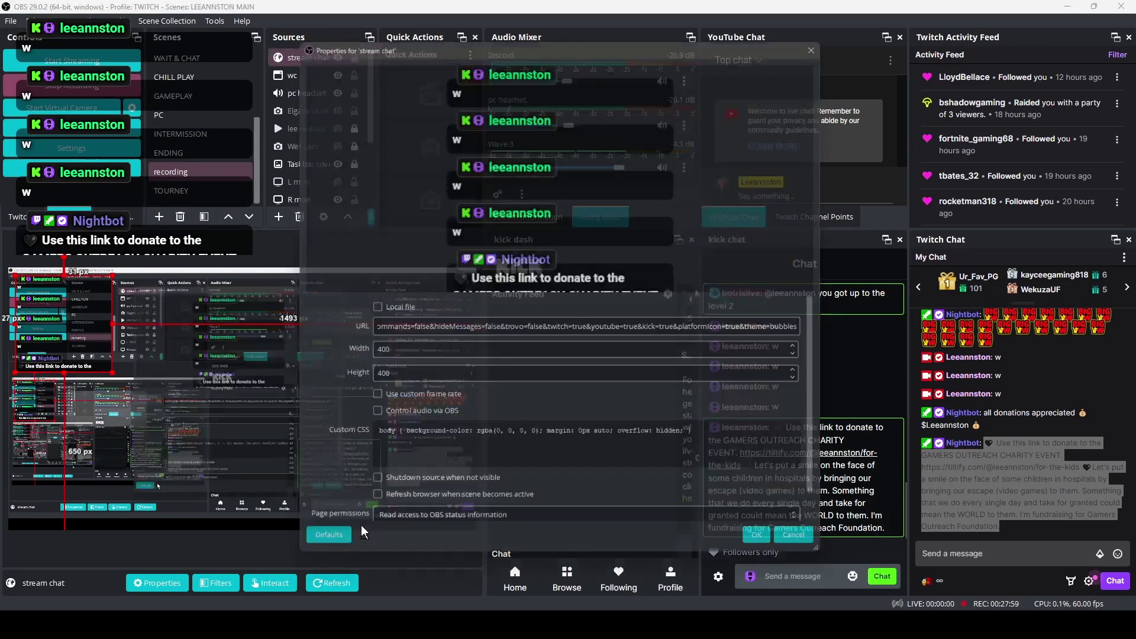
{"action": "left_click", "coordinate": [373, 353]}
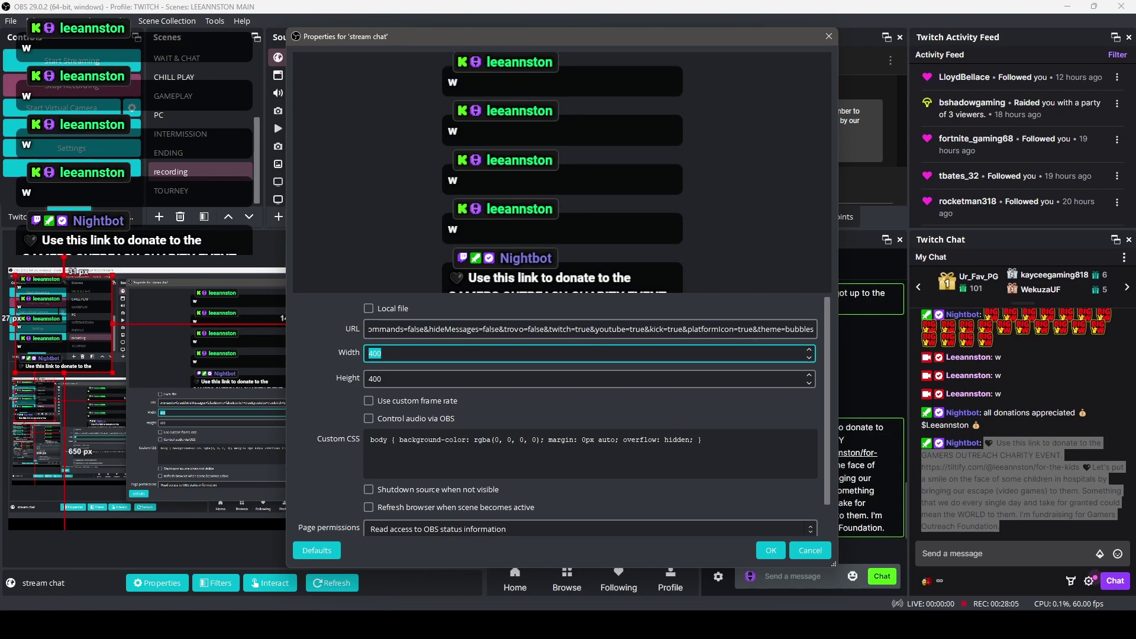
- Look at the Smiley on screen widget, then go to the BotRix alert settings page
{"action": "key", "text": "alt+Tab"}
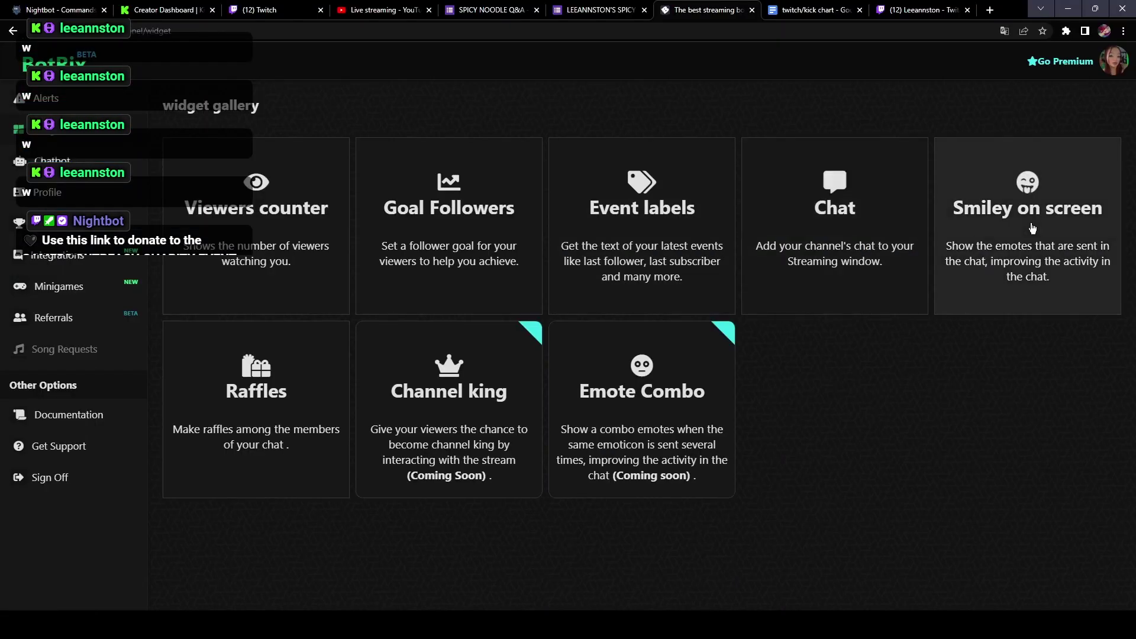
{"action": "left_click", "coordinate": [1056, 229]}
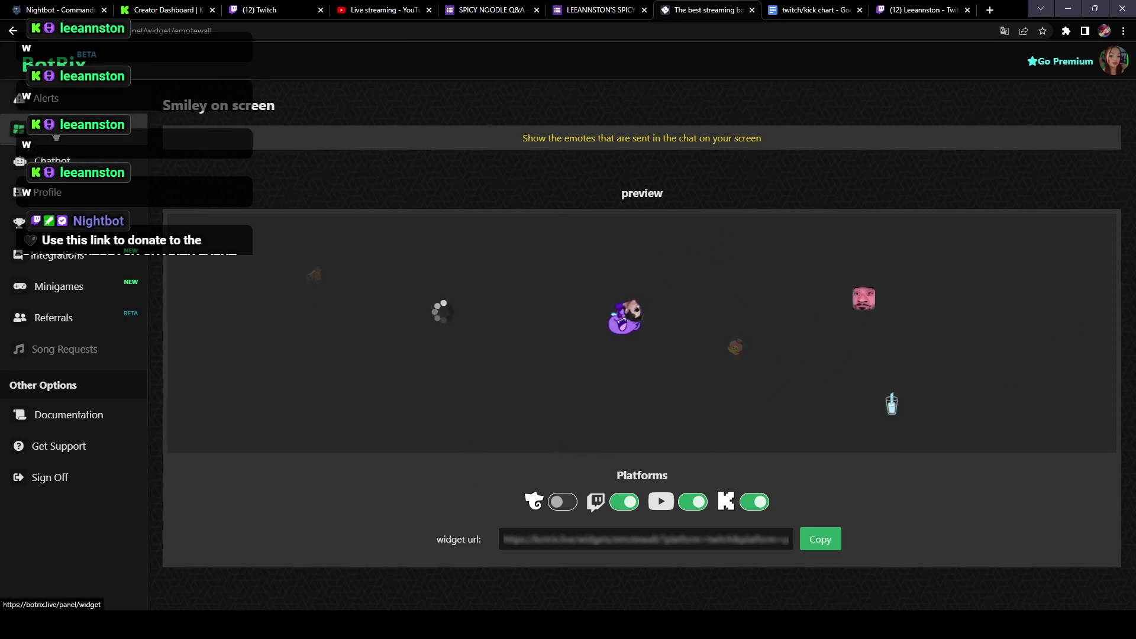
{"action": "left_click", "coordinate": [48, 130]}
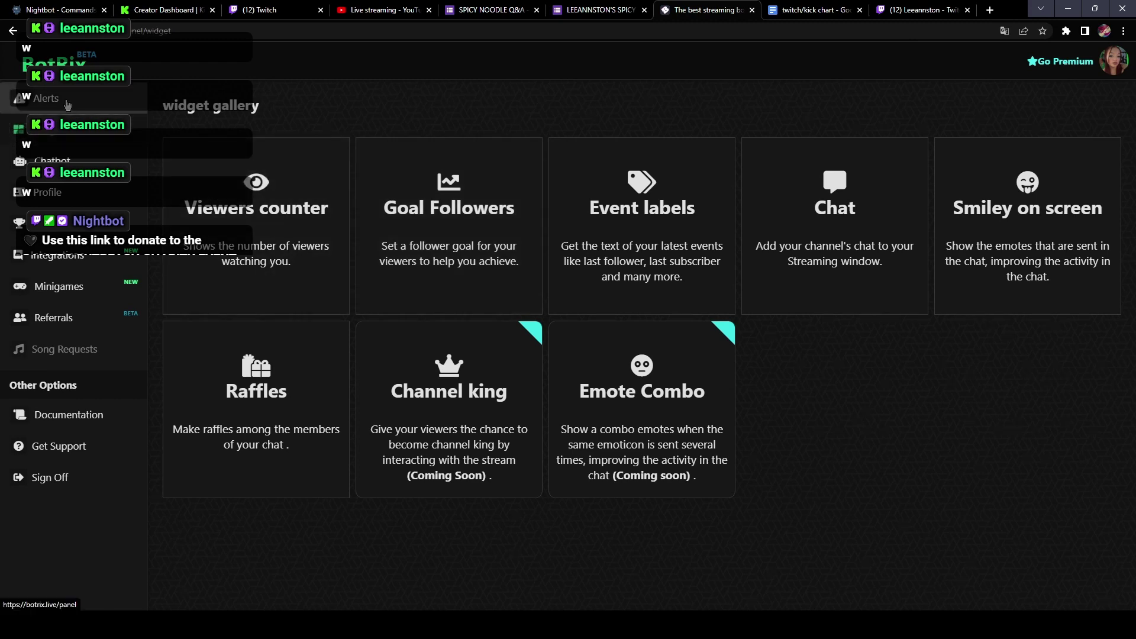
{"action": "left_click", "coordinate": [46, 97]}
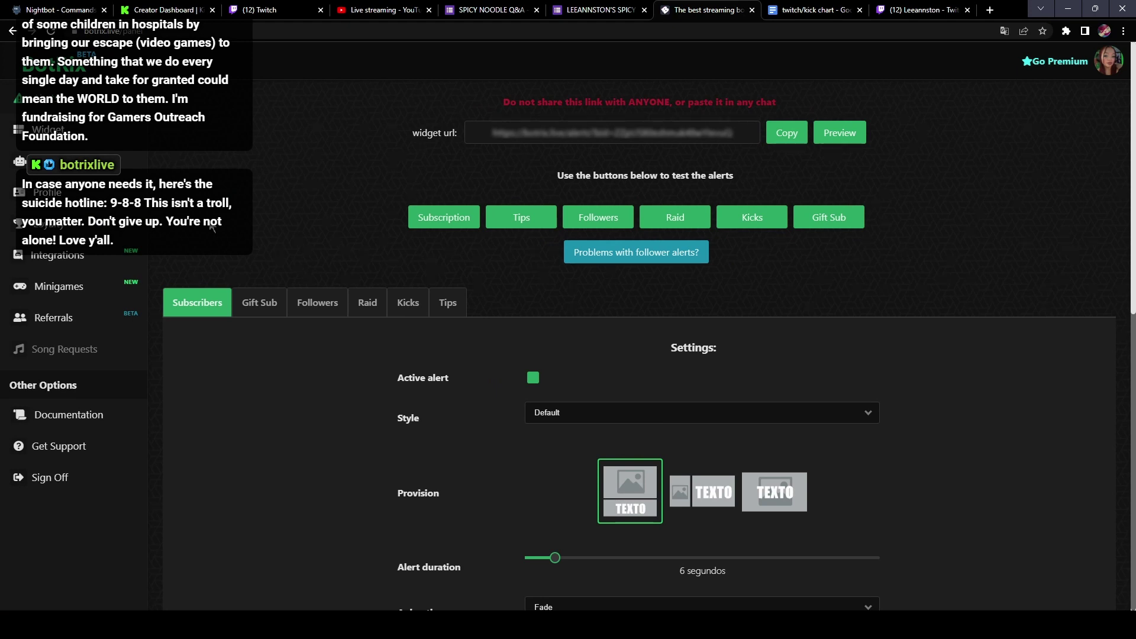
- Look through the subscriber alert options and keep Fade as the alert animation
{"action": "scroll", "coordinate": [212, 228], "scroll_direction": "down", "scroll_amount": 1}
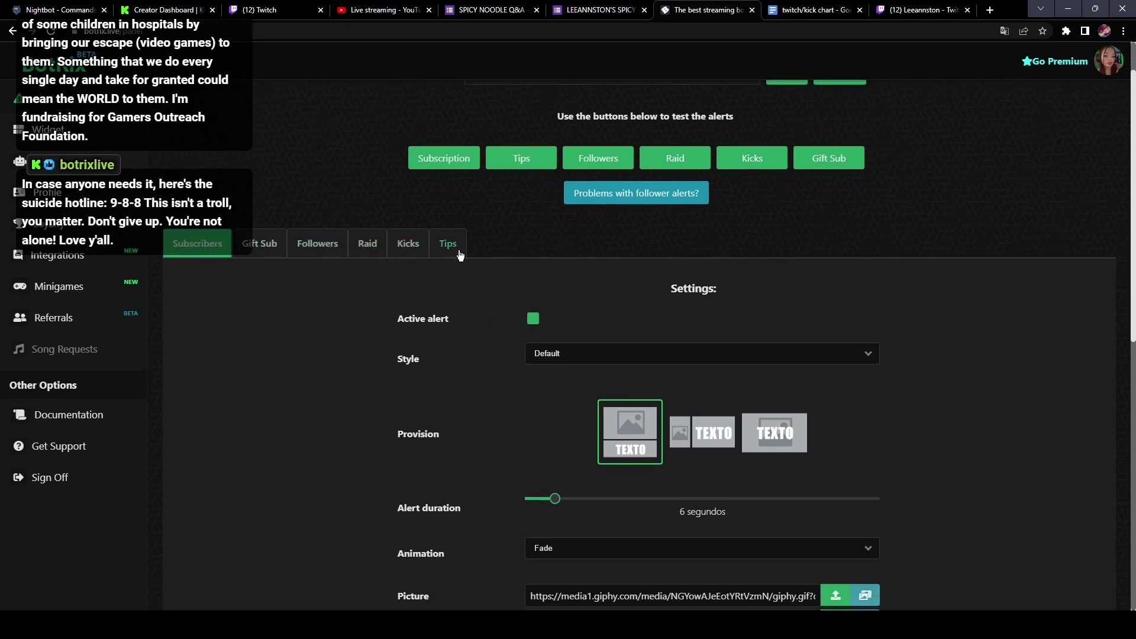
{"action": "scroll", "coordinate": [471, 284], "scroll_direction": "down", "scroll_amount": 3}
{"action": "scroll", "coordinate": [481, 355], "scroll_direction": "up", "scroll_amount": 4}
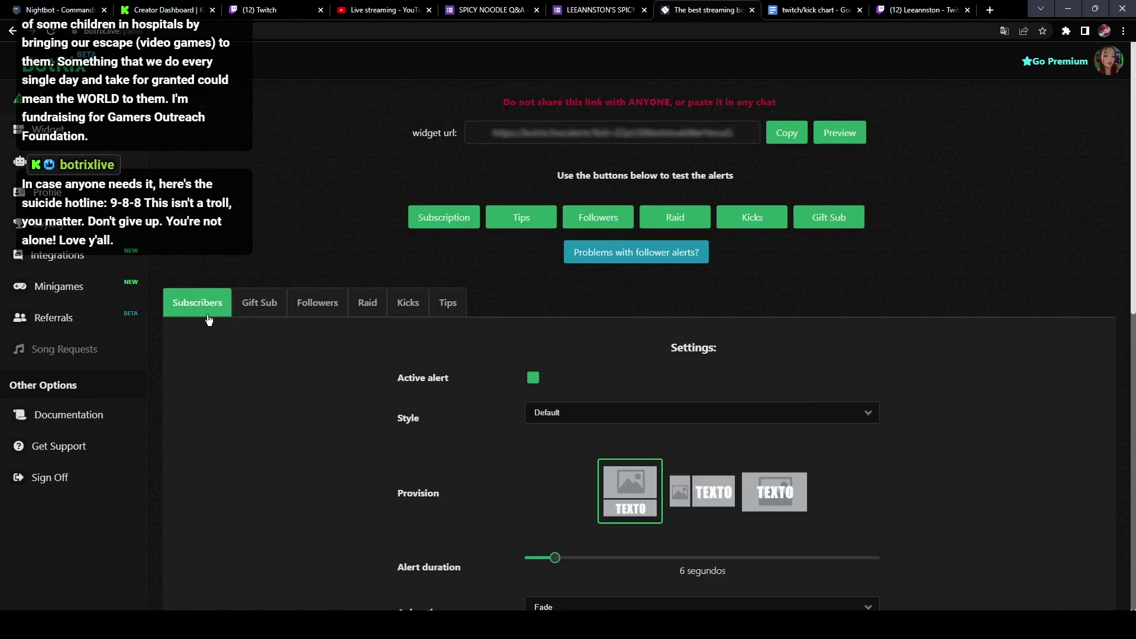
{"action": "scroll", "coordinate": [510, 363], "scroll_direction": "down", "scroll_amount": 3}
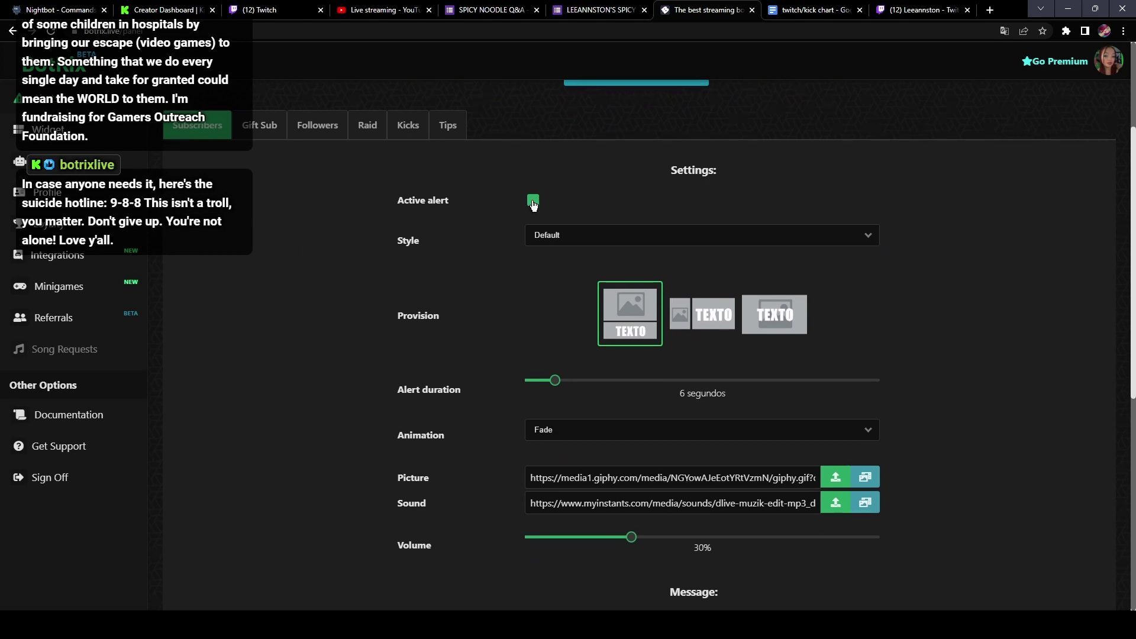
{"action": "scroll", "coordinate": [532, 271], "scroll_direction": "down", "scroll_amount": 2}
{"action": "scroll", "coordinate": [562, 233], "scroll_direction": "up", "scroll_amount": 4}
{"action": "scroll", "coordinate": [563, 229], "scroll_direction": "down", "scroll_amount": 3}
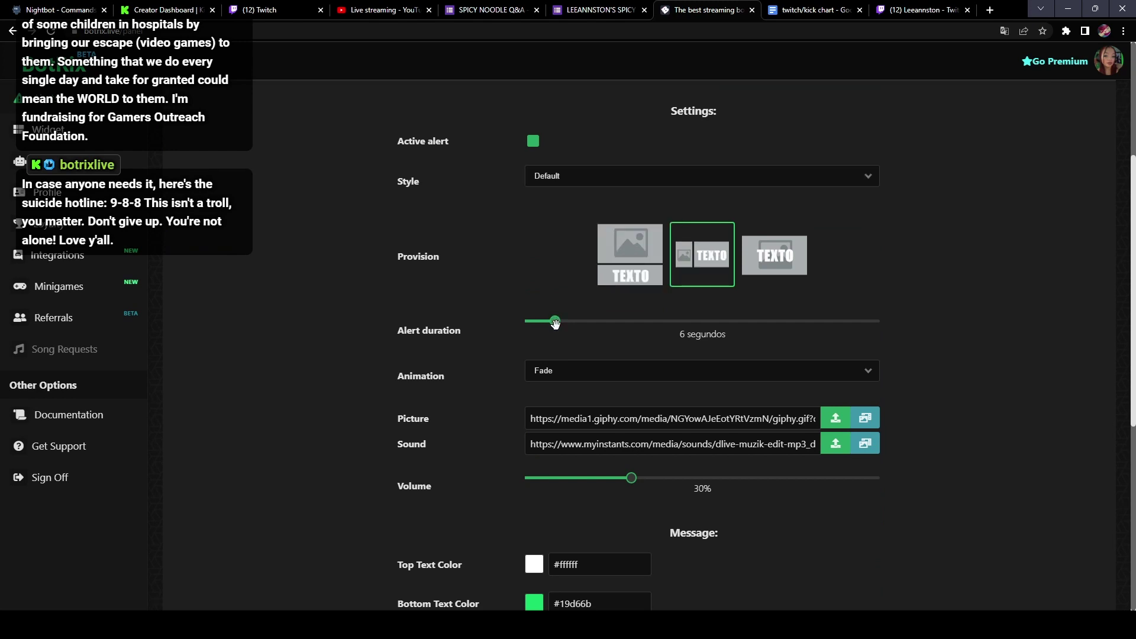
{"action": "left_click", "coordinate": [559, 370]}
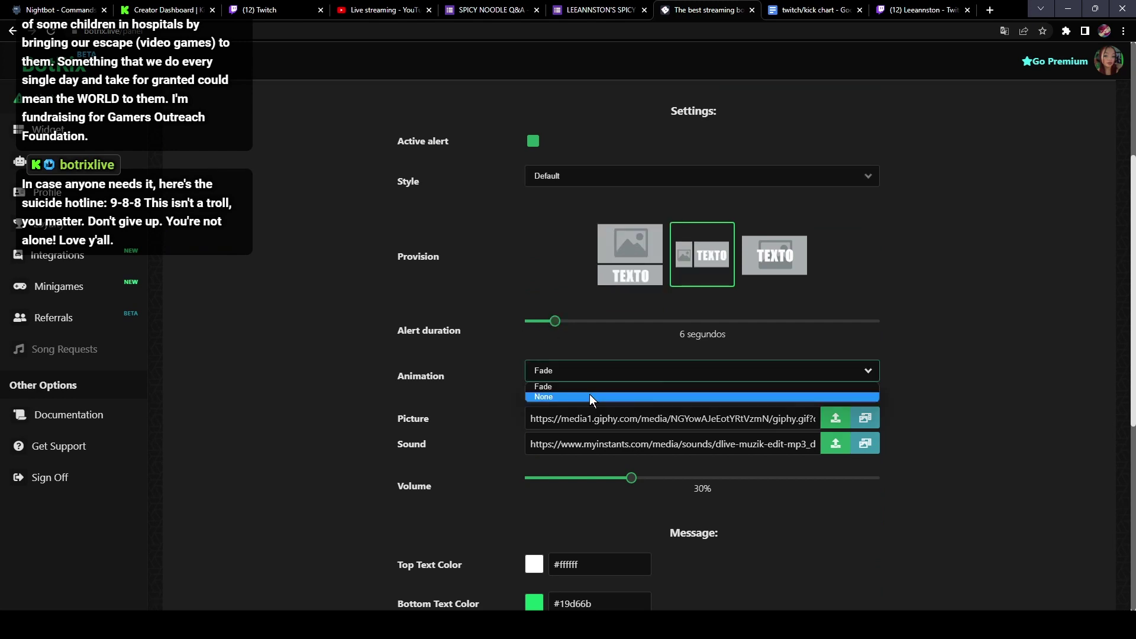
{"action": "left_click", "coordinate": [515, 384]}
- Give the subscriber alert a Giphy picture and the wii-music-2.mp3 sound at 30% volume
{"action": "scroll", "coordinate": [710, 326], "scroll_direction": "down", "scroll_amount": 3}
{"action": "left_click", "coordinate": [835, 239]}
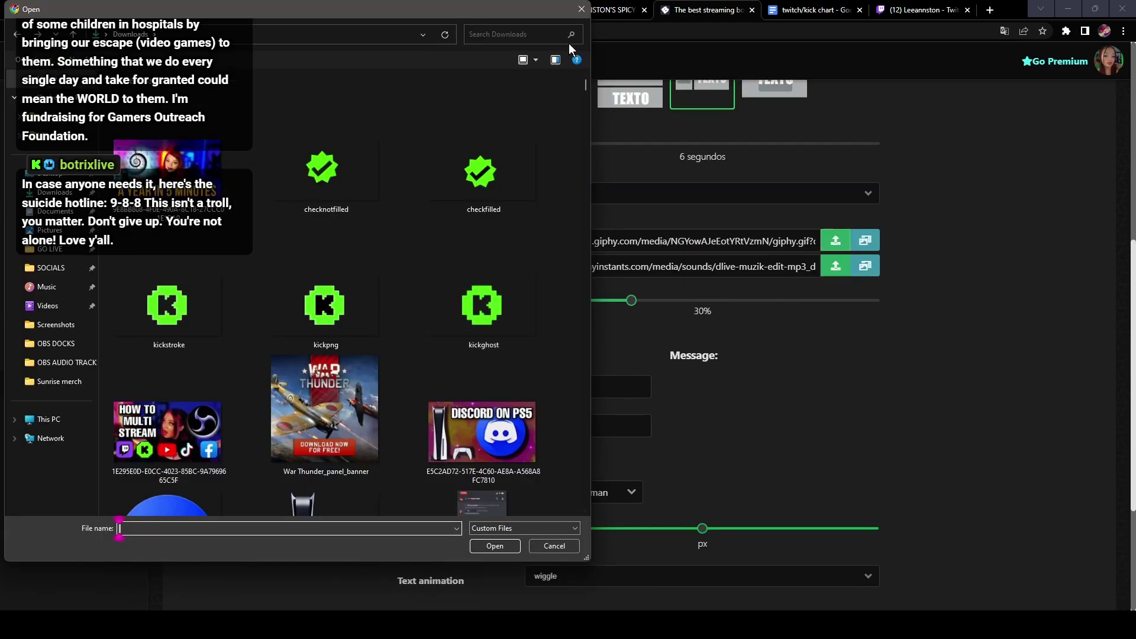
{"action": "left_click", "coordinate": [581, 9]}
{"action": "left_click", "coordinate": [863, 240]}
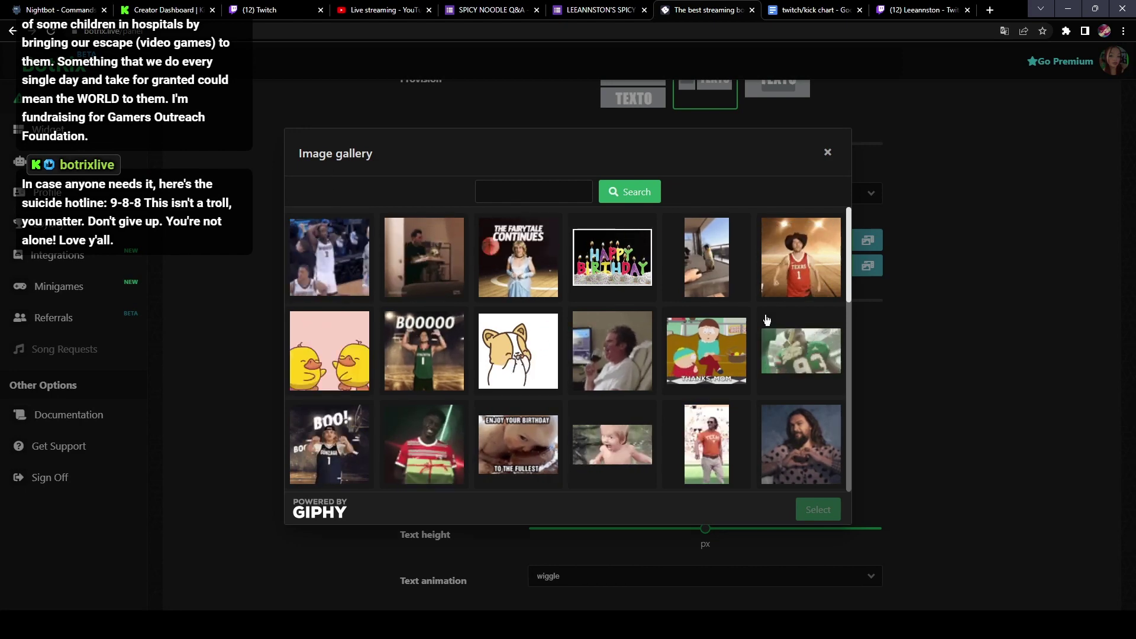
{"action": "left_click", "coordinate": [869, 265]}
{"action": "left_click", "coordinate": [869, 265]}
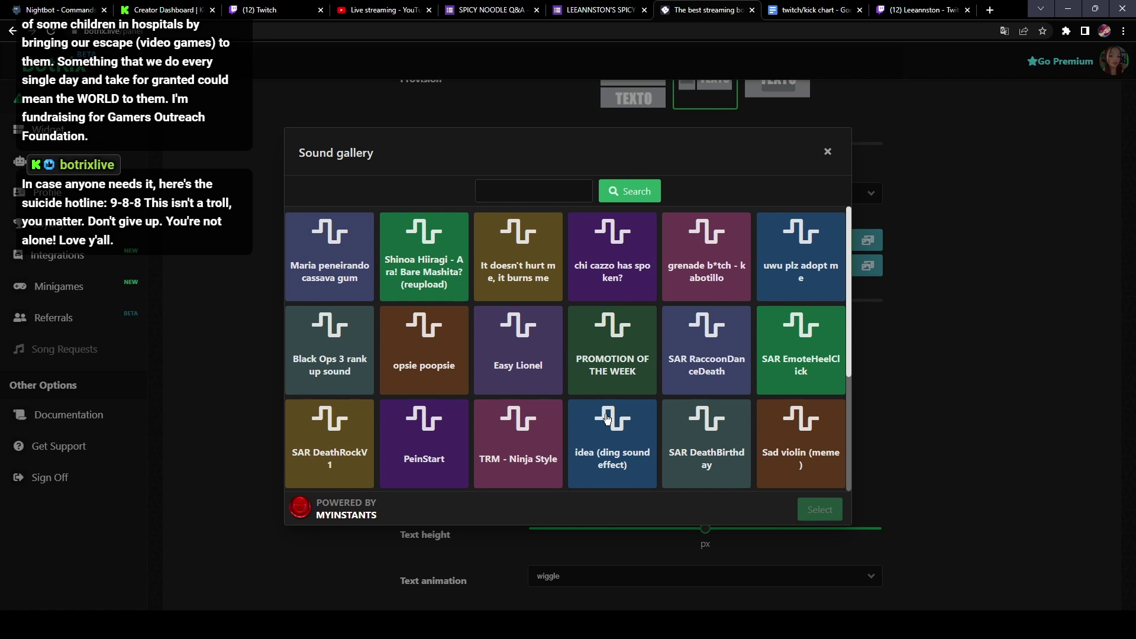
{"action": "key", "text": "Escape"}
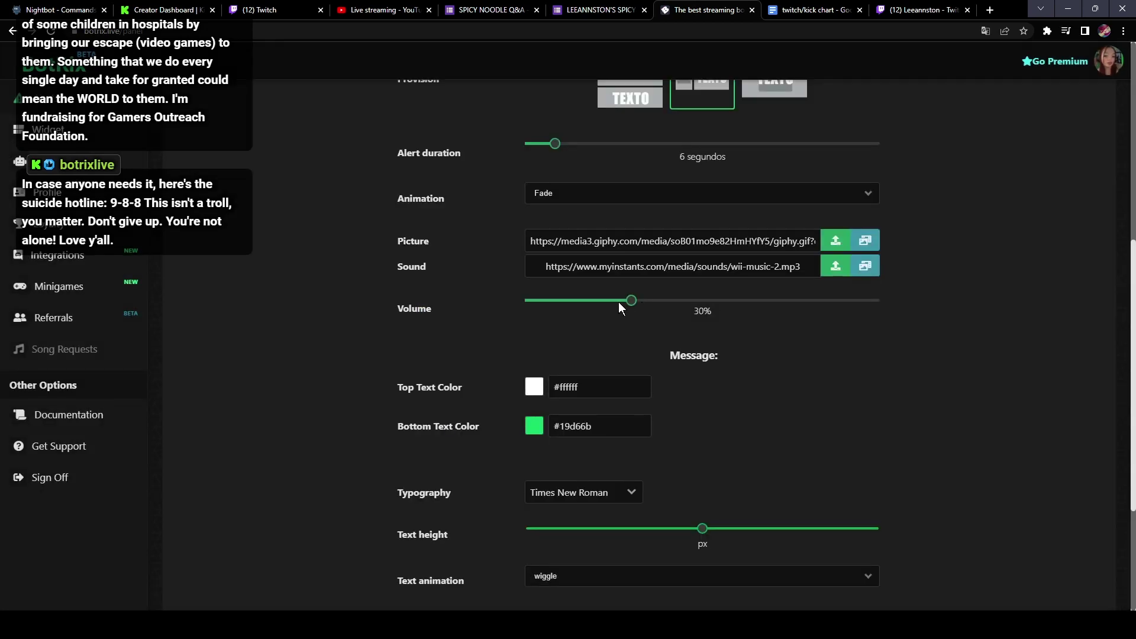
- Set the bottom text colour to magenta #d619ba and the alert font to Teko
{"action": "scroll", "coordinate": [559, 400], "scroll_direction": "down", "scroll_amount": 2}
{"action": "left_click", "coordinate": [537, 311]}
{"action": "left_click", "coordinate": [628, 338]}
{"action": "left_click_drag", "start_coordinate": [628, 339], "coordinate": [628, 336]}
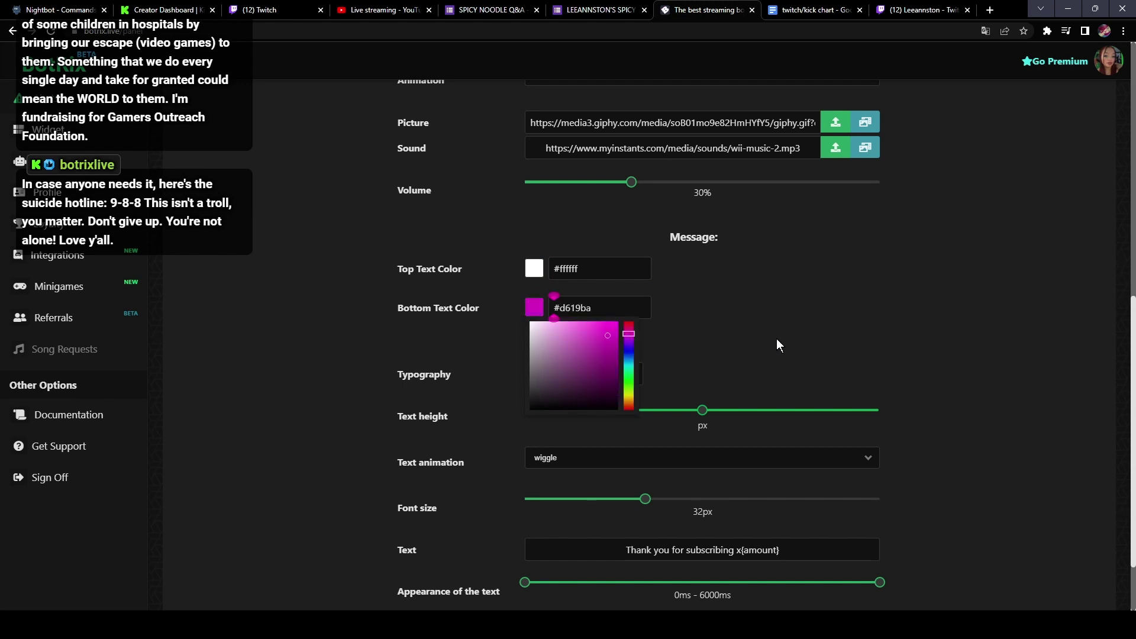
{"action": "left_click", "coordinate": [776, 339]}
{"action": "left_click", "coordinate": [583, 373]}
{"action": "scroll", "coordinate": [603, 420], "scroll_direction": "down", "scroll_amount": 5}
{"action": "left_click", "coordinate": [591, 315]}
{"action": "scroll", "coordinate": [577, 384], "scroll_direction": "down", "scroll_amount": 5}
{"action": "left_click", "coordinate": [576, 412]}
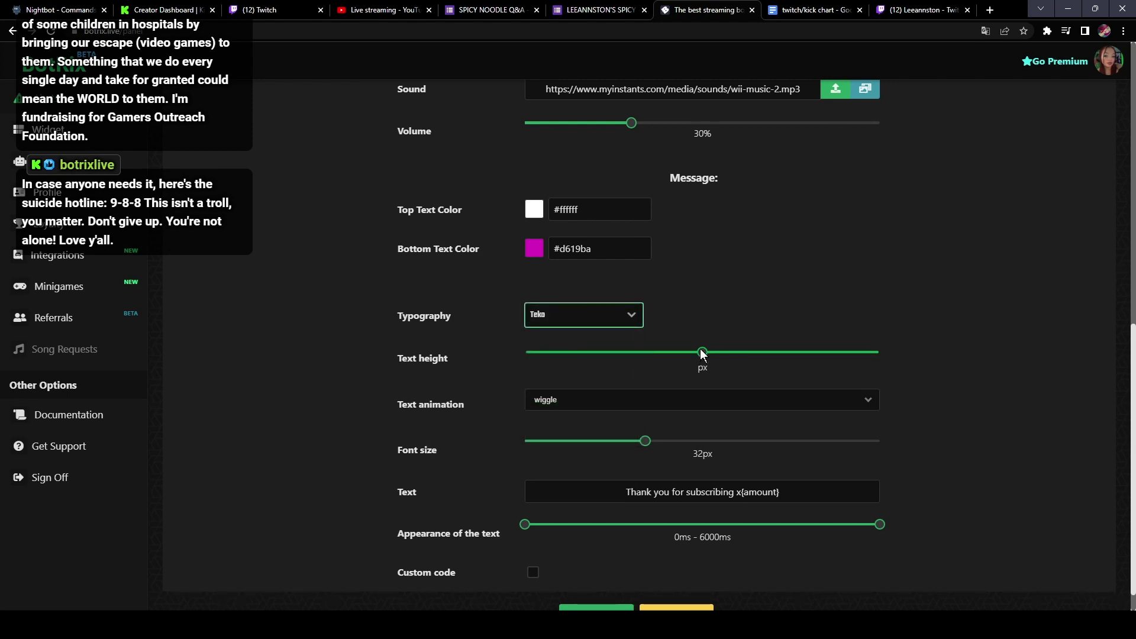
- Keep the wiggle text animation, change the message to 'Welcome to the family', and save
{"action": "left_click", "coordinate": [620, 392]}
{"action": "left_click", "coordinate": [562, 431]}
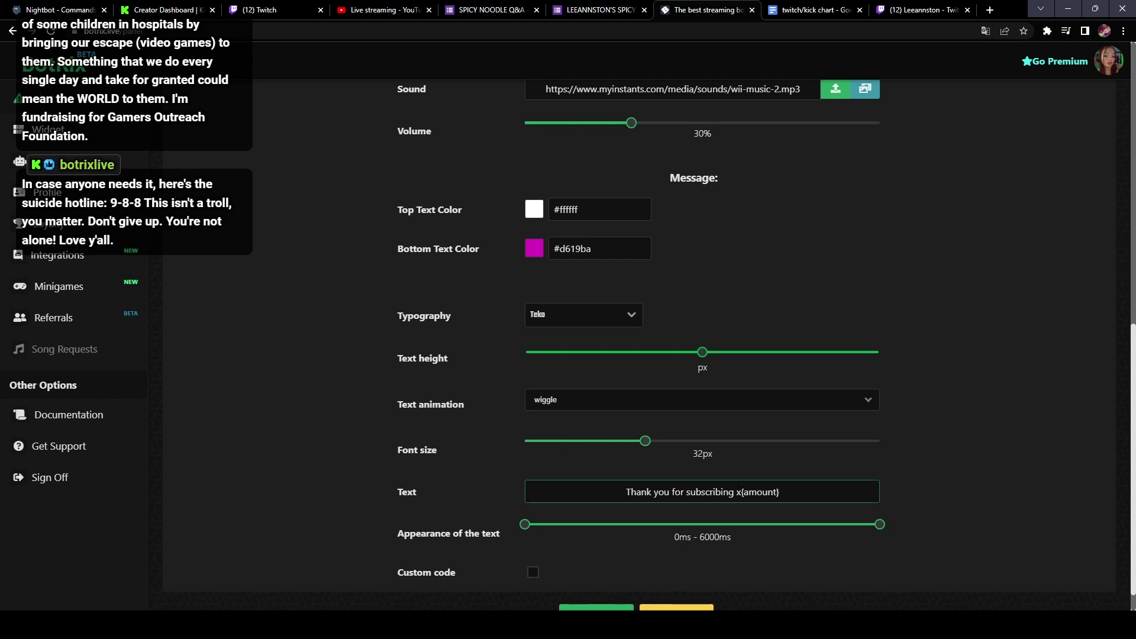
{"action": "left_click_drag", "start_coordinate": [625, 491], "coordinate": [734, 491]}
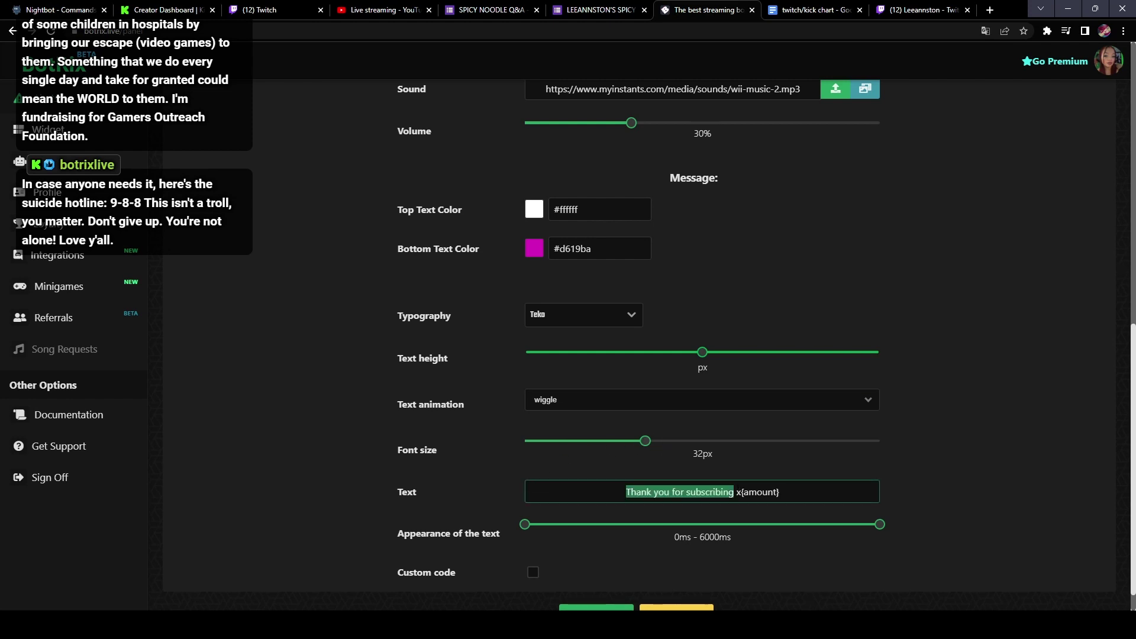
{"action": "type", "text": "Welcome t"}
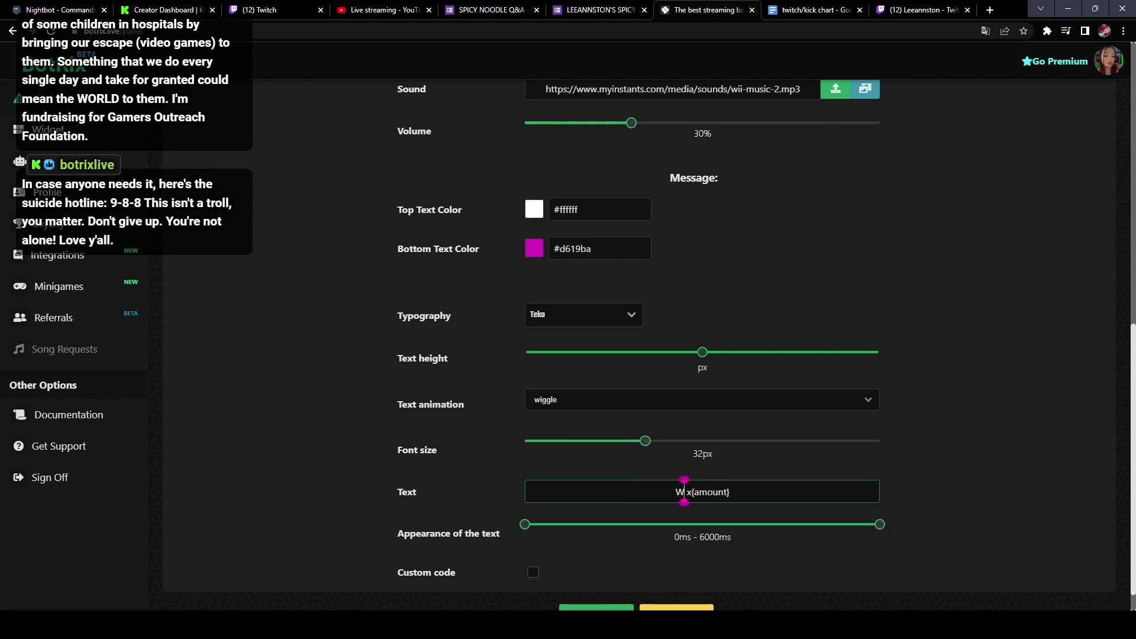
{"action": "type", "text": "o the fam!"}
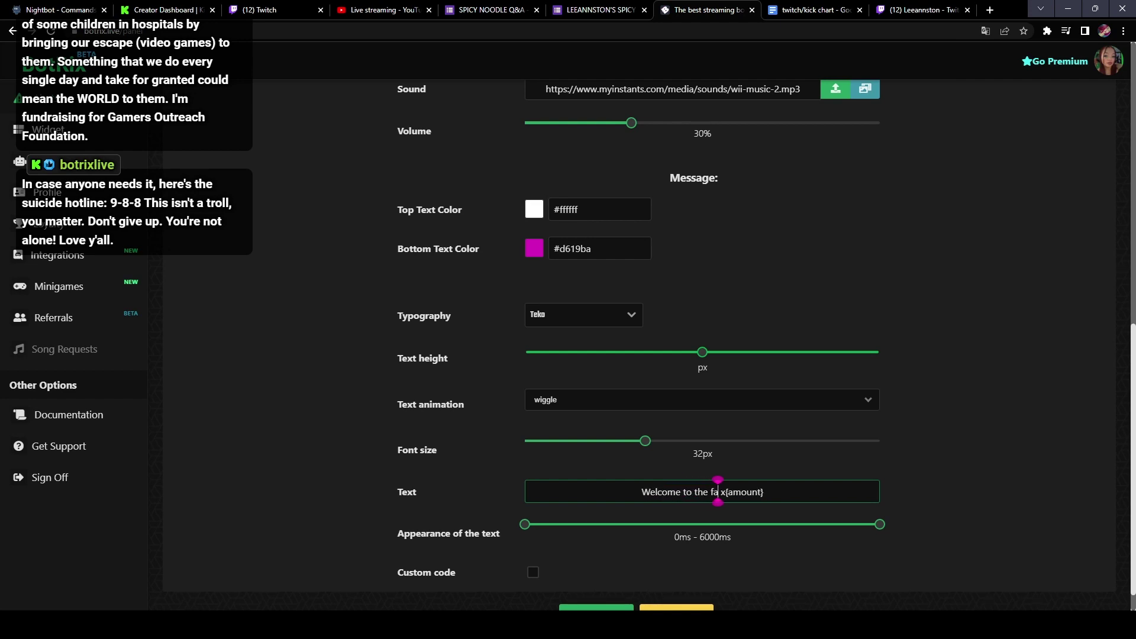
{"action": "scroll", "coordinate": [607, 588], "scroll_direction": "down", "scroll_amount": 1}
{"action": "left_click", "coordinate": [607, 588]}
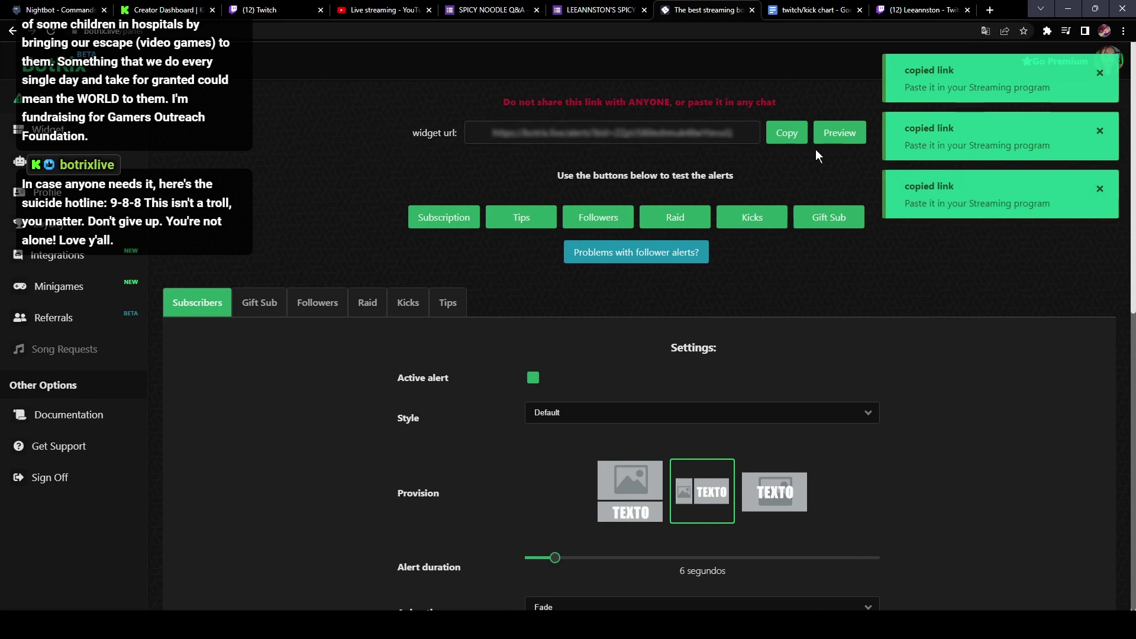
- Add a new Browser source named kicksub in OBS Studio
{"action": "key", "text": "alt+Tab"}
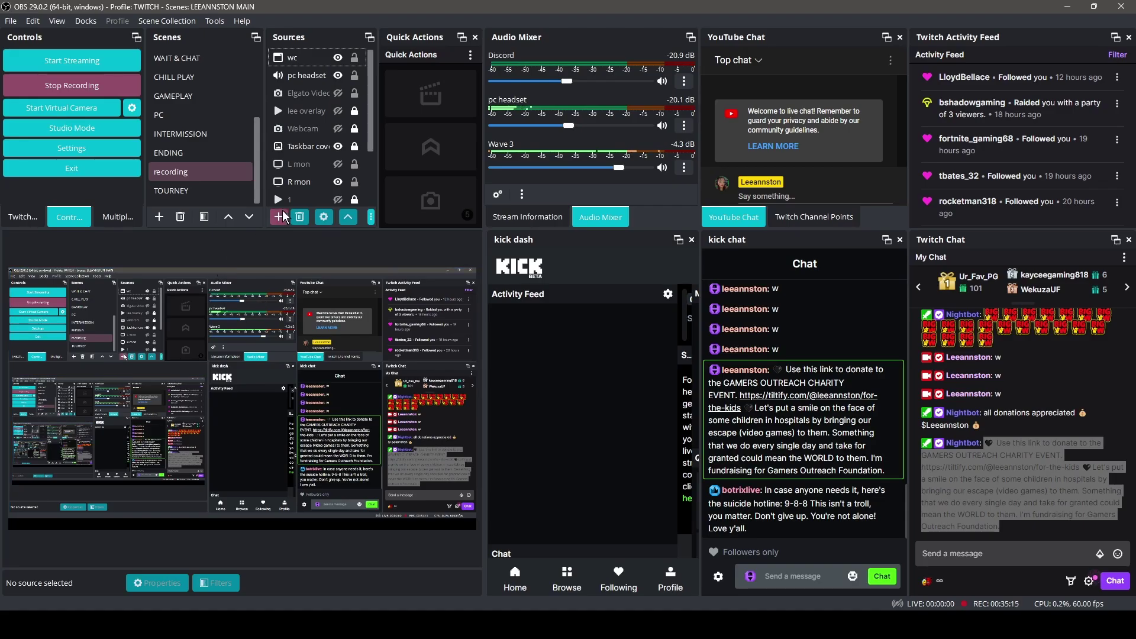
{"action": "left_click", "coordinate": [278, 216]}
{"action": "left_click", "coordinate": [312, 276]}
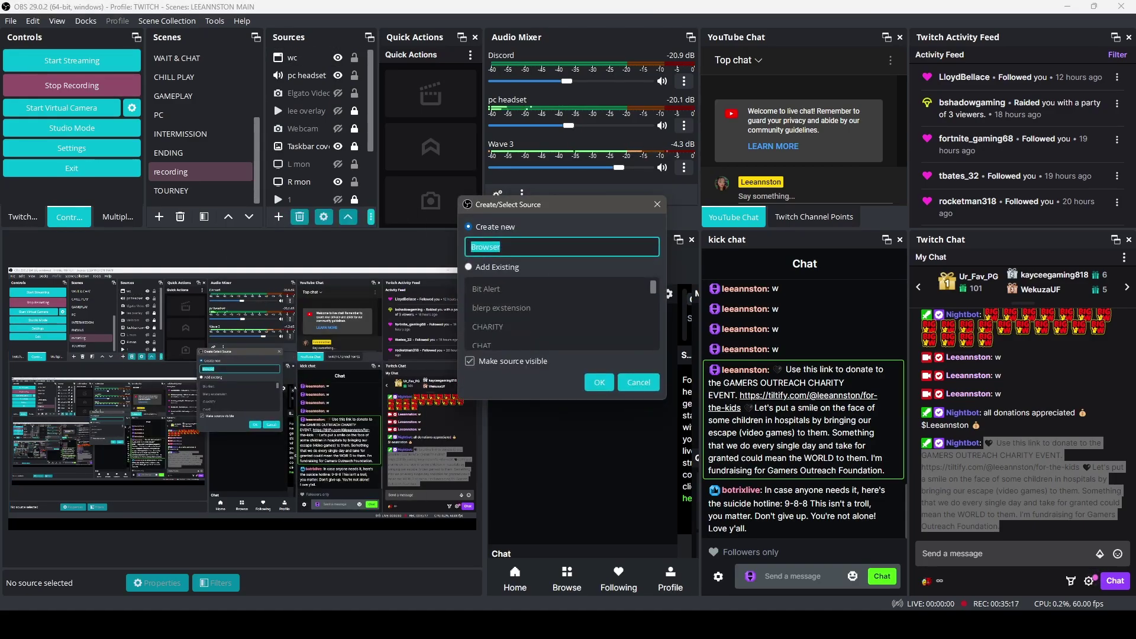
{"action": "key", "text": "BackSpace"}
{"action": "type", "text": "kicksub"}
{"action": "key", "text": "Return"}
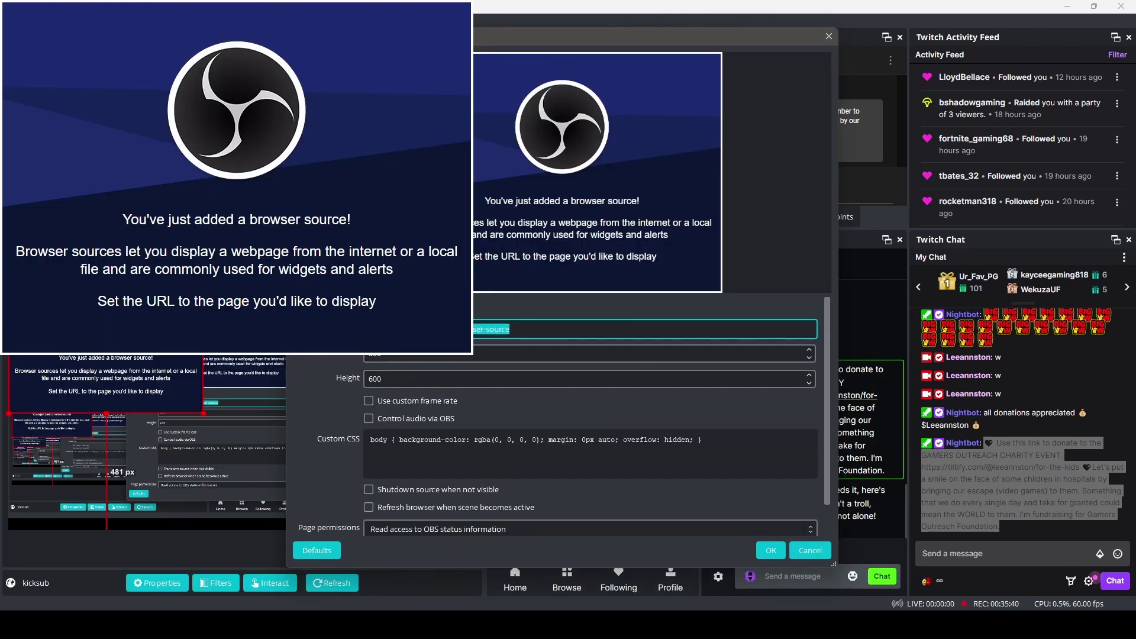
- Paste the BotRix widget link as the kicksub URL and set its size to 1920×1080
{"action": "right_click", "coordinate": [432, 329]}
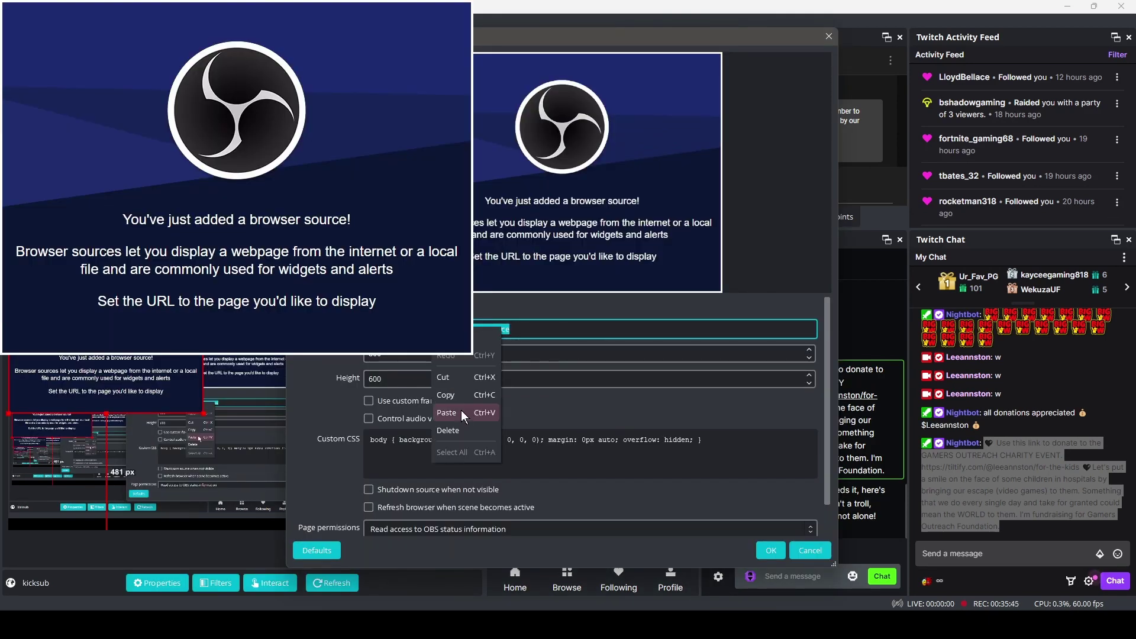
{"action": "left_click", "coordinate": [462, 412]}
{"action": "key", "text": "Tab"}
{"action": "type", "text": "1920"}
{"action": "key", "text": "Tab"}
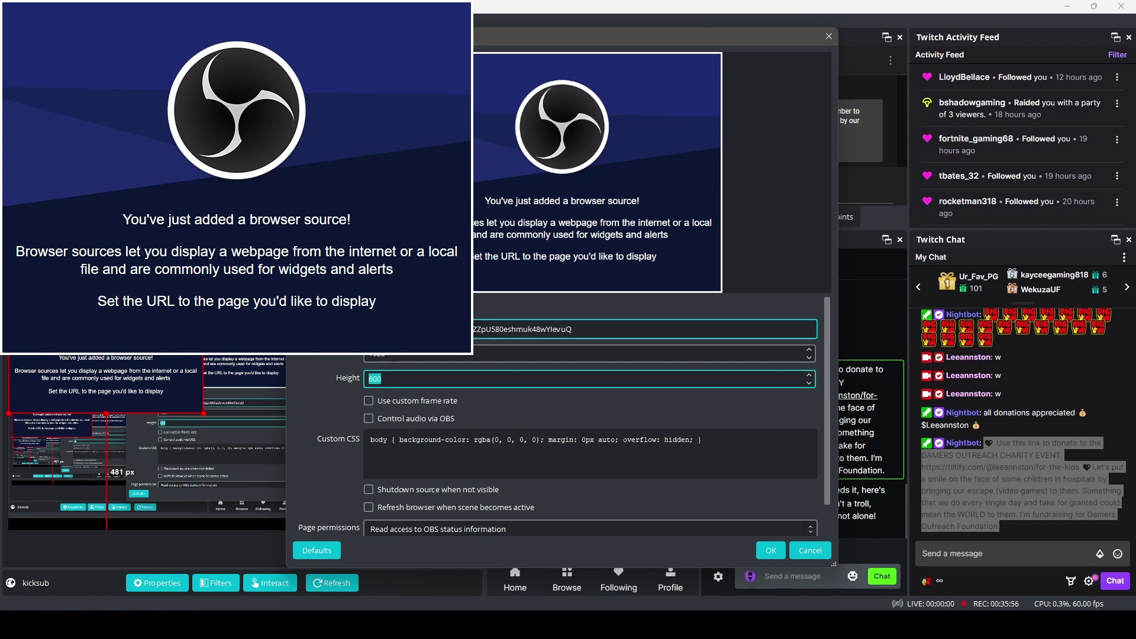
{"action": "type", "text": "1080"}
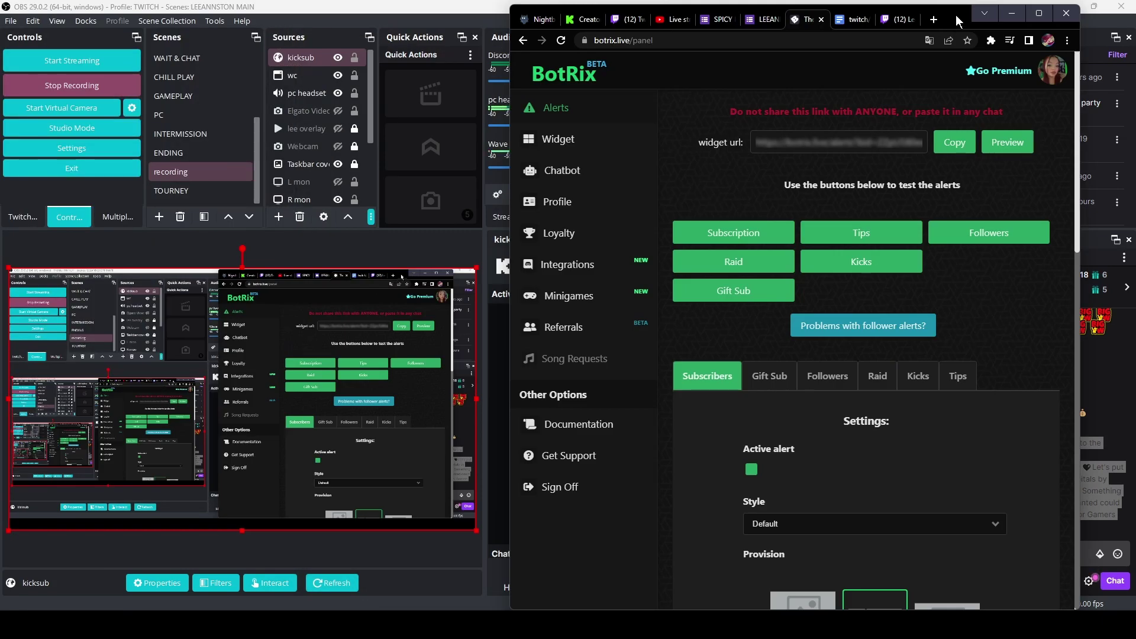
{"action": "left_click_drag", "start_coordinate": [956, 20], "coordinate": [975, 26]}
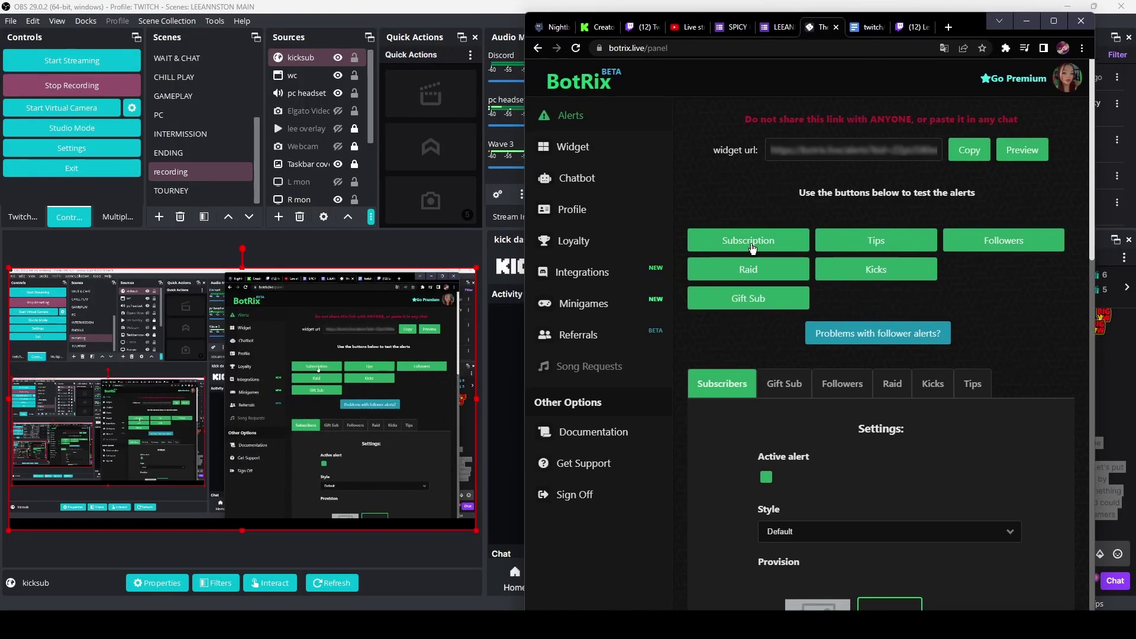
- Fire a test subscription alert from BotRix and check it in OBS
{"action": "left_click", "coordinate": [753, 247]}
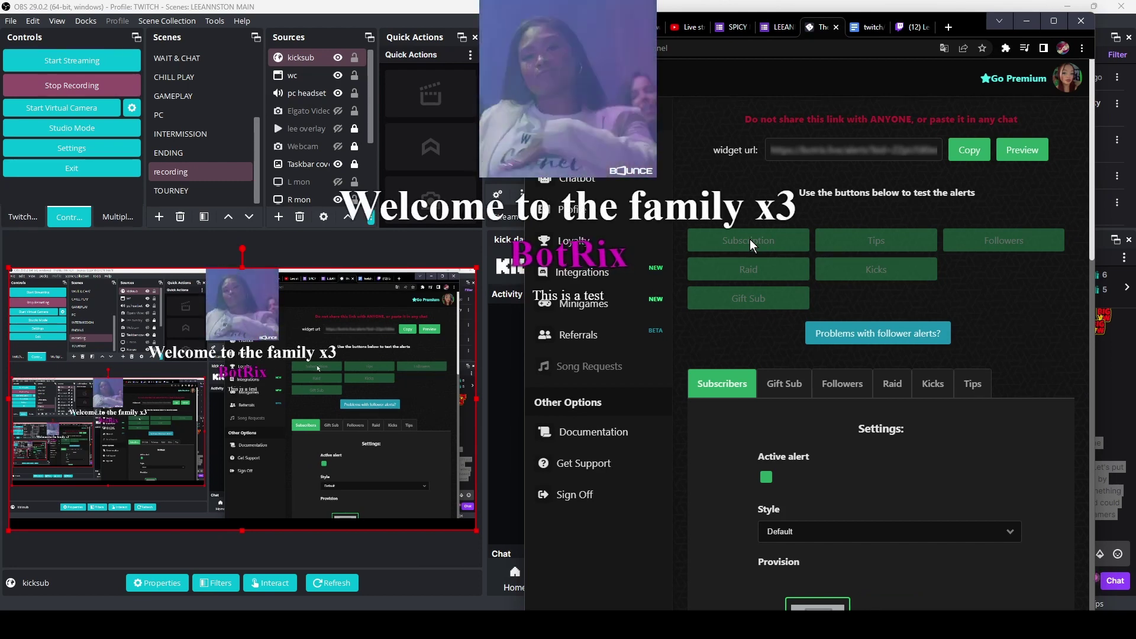
{"action": "scroll", "coordinate": [888, 465], "scroll_direction": "down", "scroll_amount": 7}
{"action": "key", "text": "alt+Tab"}
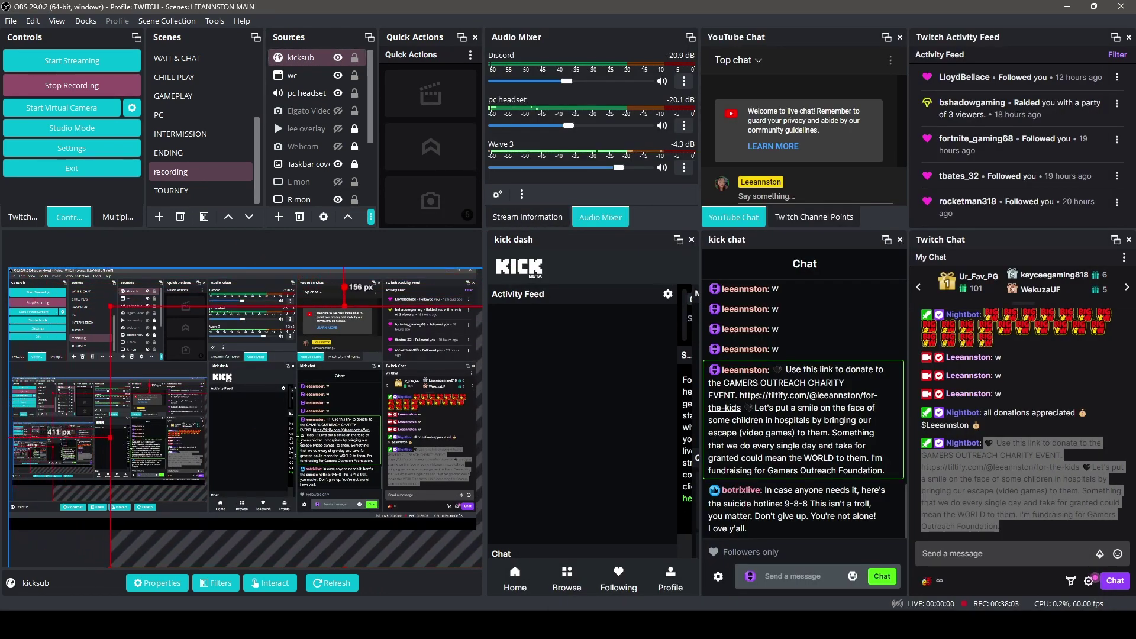
{"action": "key", "text": "alt+Tab"}
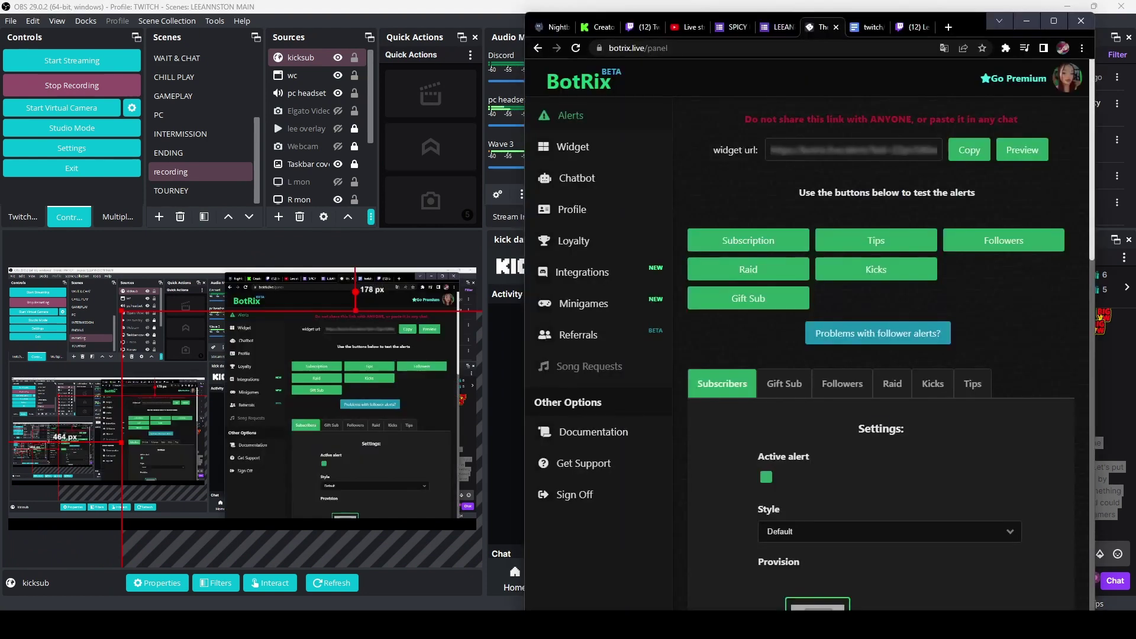
- Fire another test alert and move the kicksub alert slightly right in the OBS scene
{"action": "left_click", "coordinate": [758, 239]}
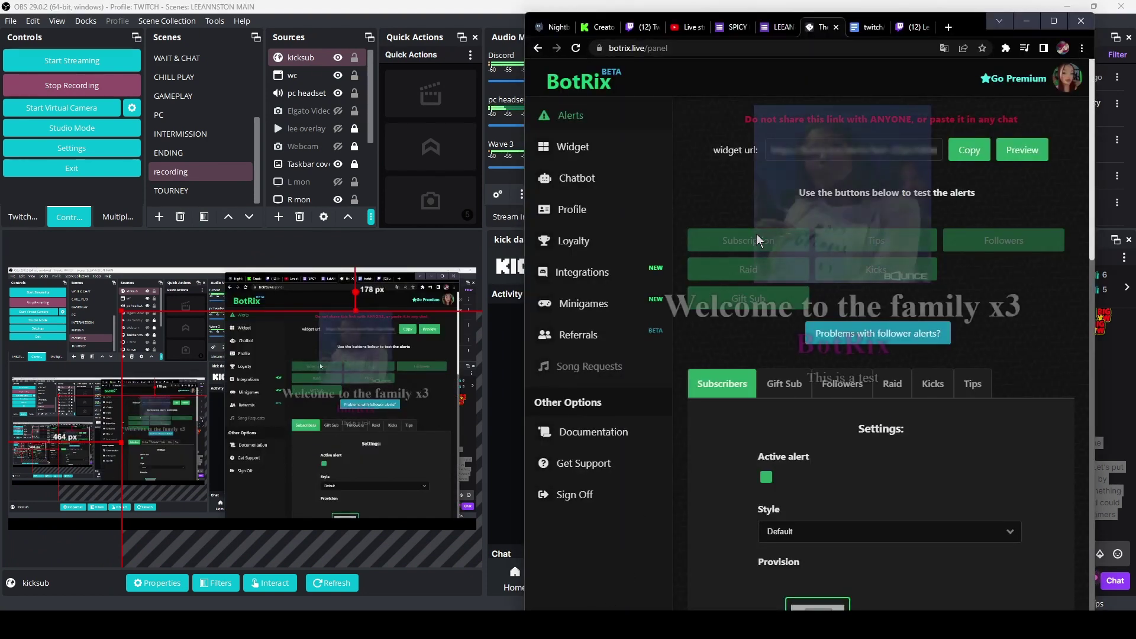
{"action": "left_click", "coordinate": [381, 386]}
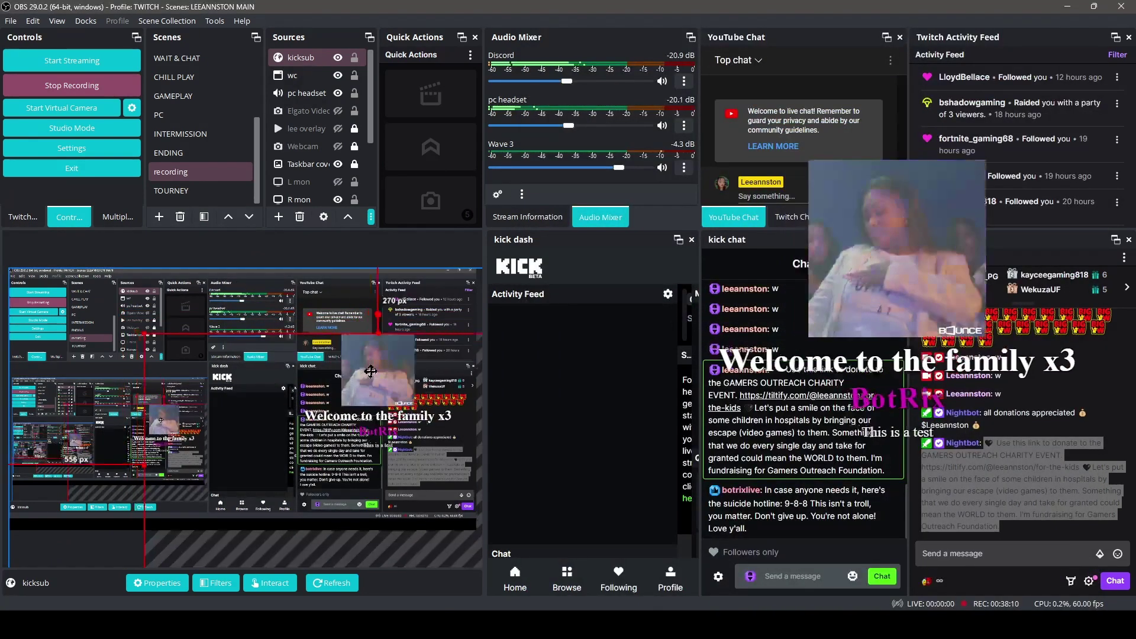
{"action": "left_click_drag", "start_coordinate": [388, 363], "coordinate": [402, 363]}
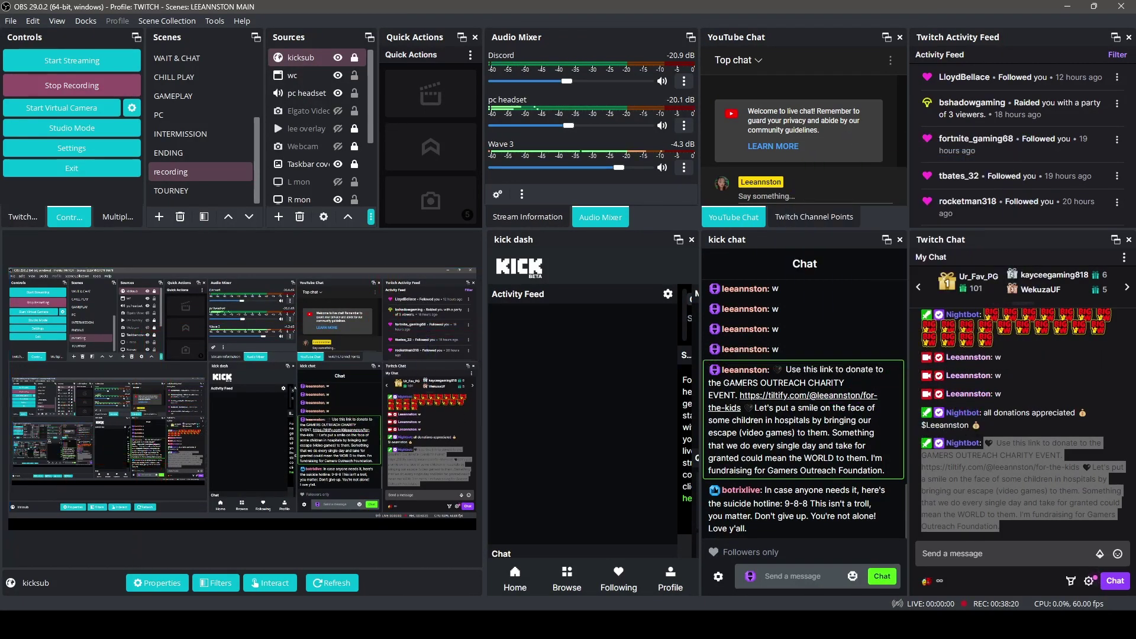
{"action": "key", "text": "alt+Tab"}
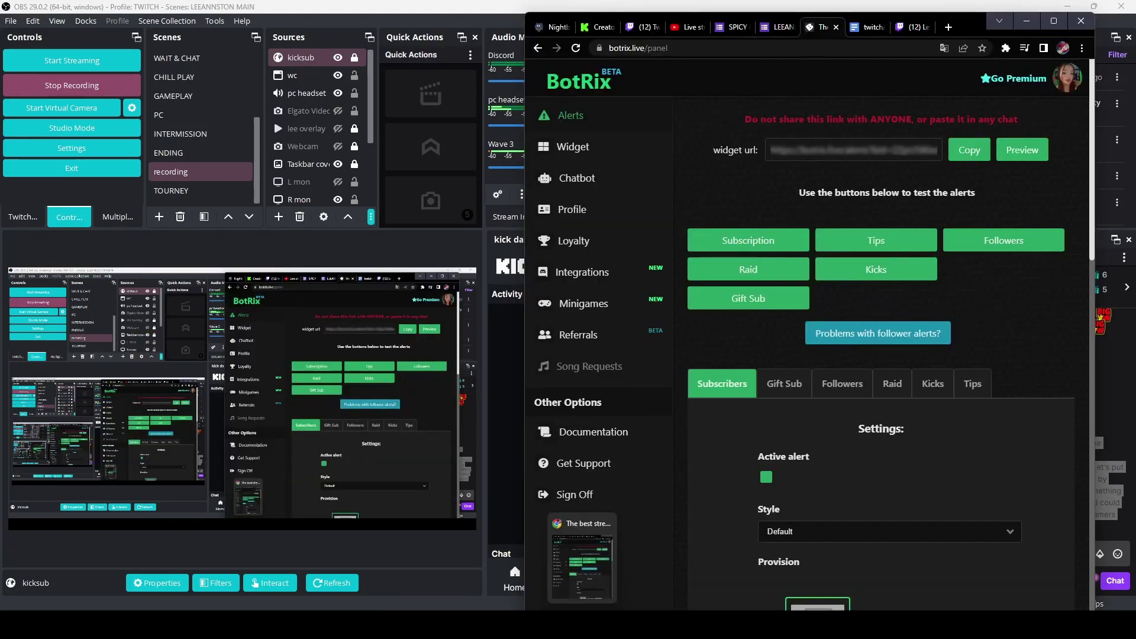
- Go from Loyalty and Alerts to the BotRix profile page listing linked Twitch, YouTube, Discord and Kick
{"action": "left_click", "coordinate": [573, 240]}
{"action": "scroll", "coordinate": [707, 231], "scroll_direction": "down", "scroll_amount": 2}
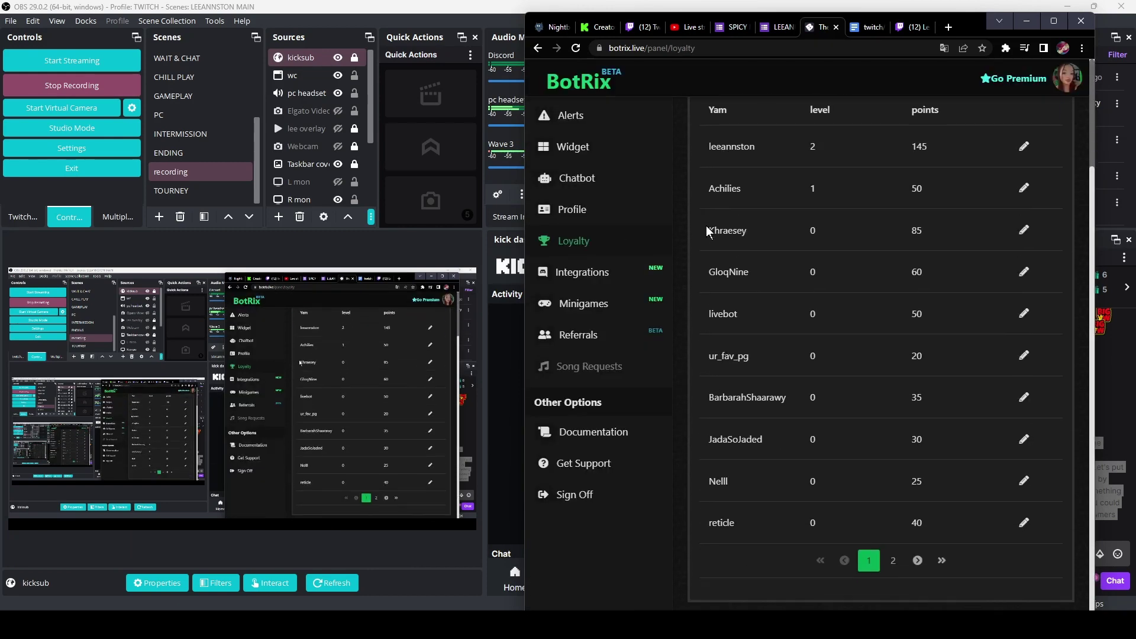
{"action": "scroll", "coordinate": [858, 341], "scroll_direction": "up", "scroll_amount": 2}
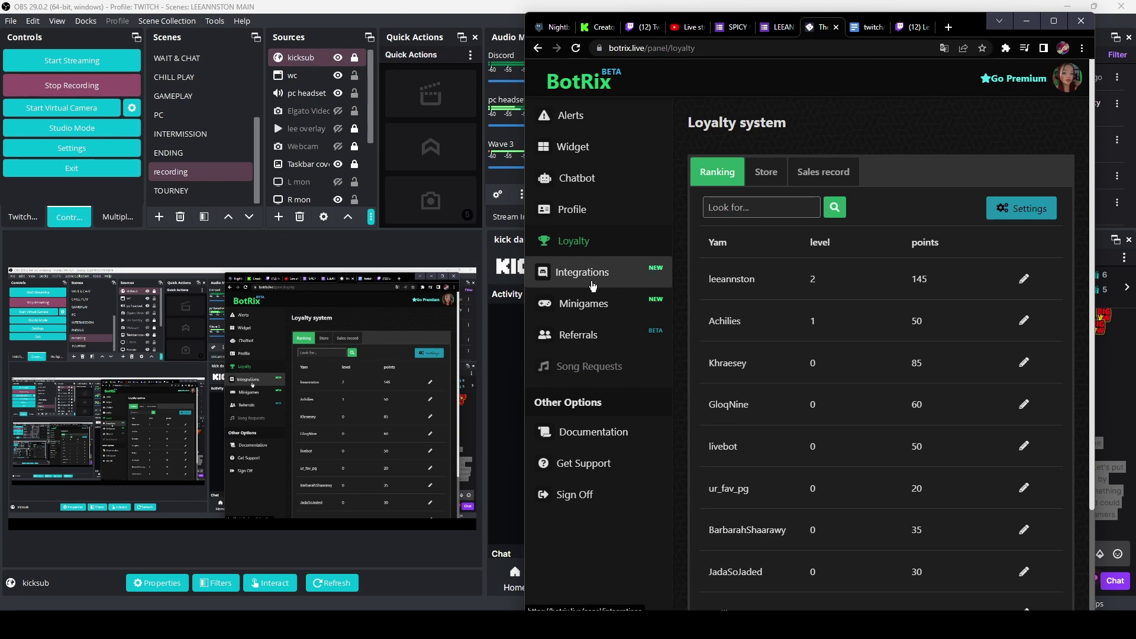
{"action": "left_click", "coordinate": [591, 278]}
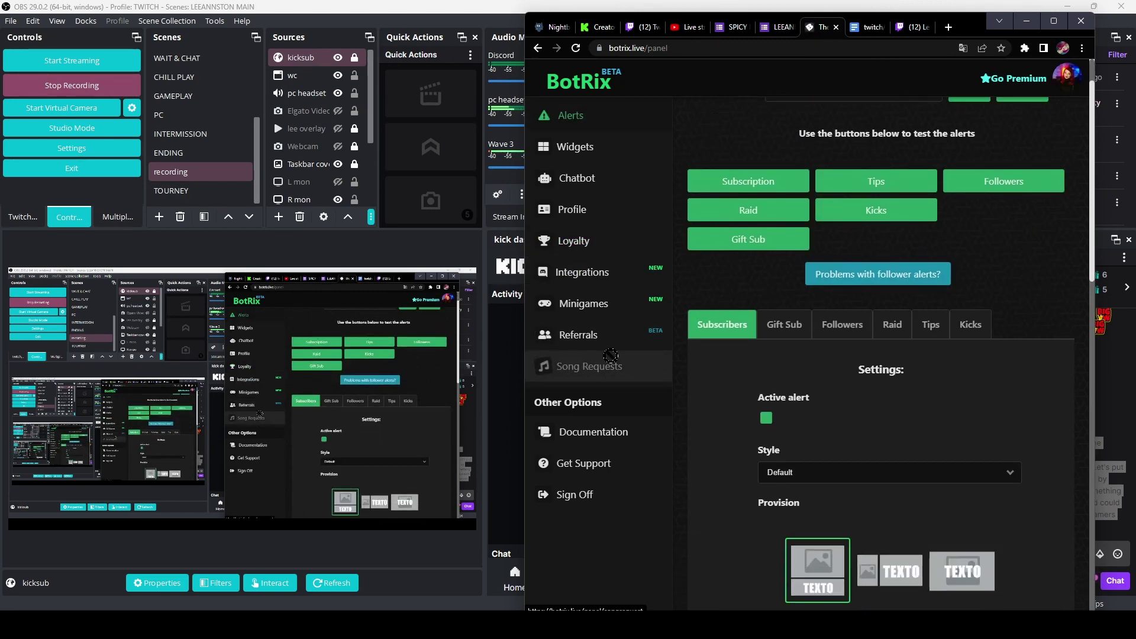
{"action": "left_click", "coordinate": [603, 205]}
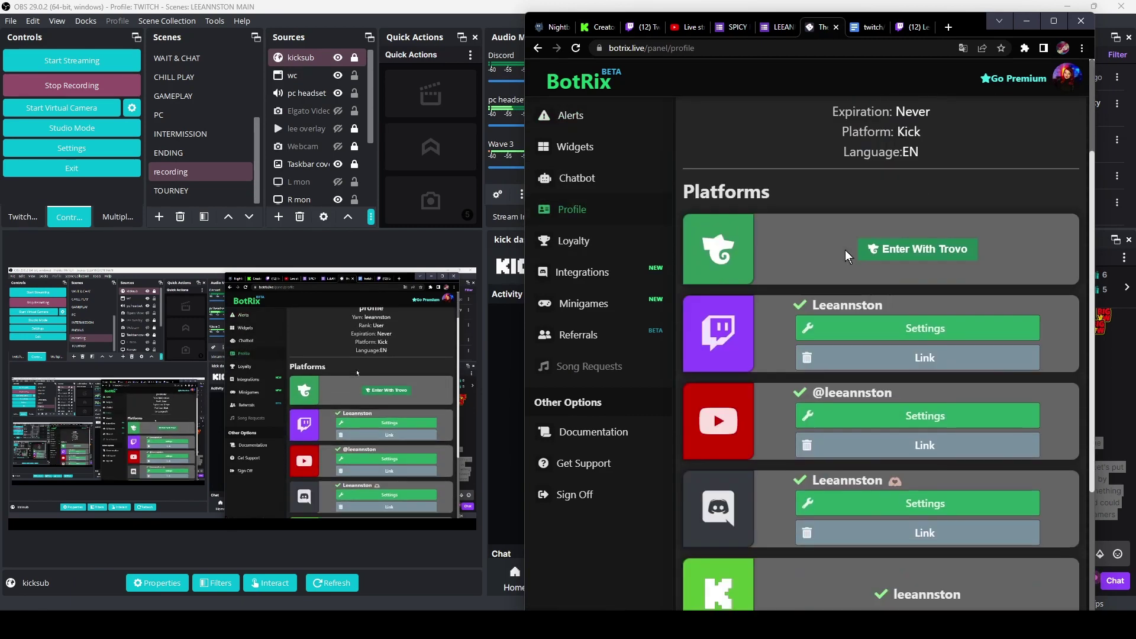